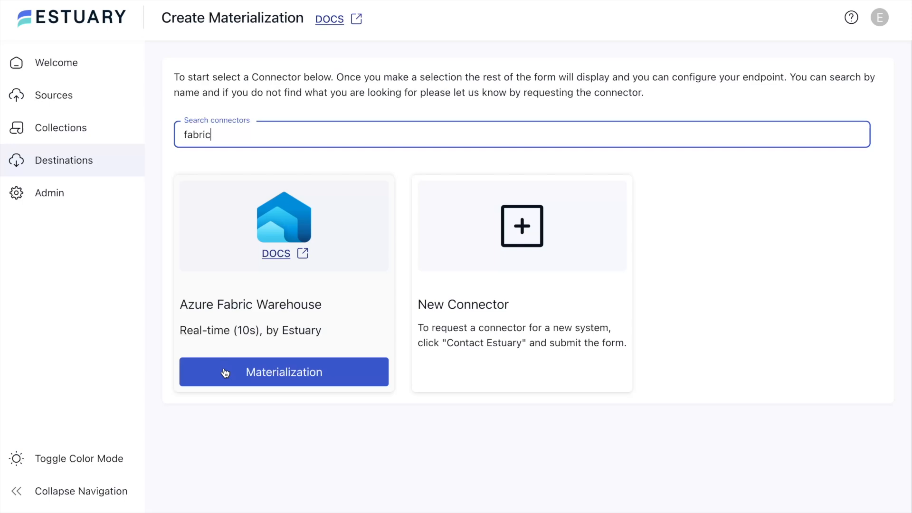
Name the new Azure Fabric Warehouse materialization fabric-video
click(543, 257)
text(fabric-video)
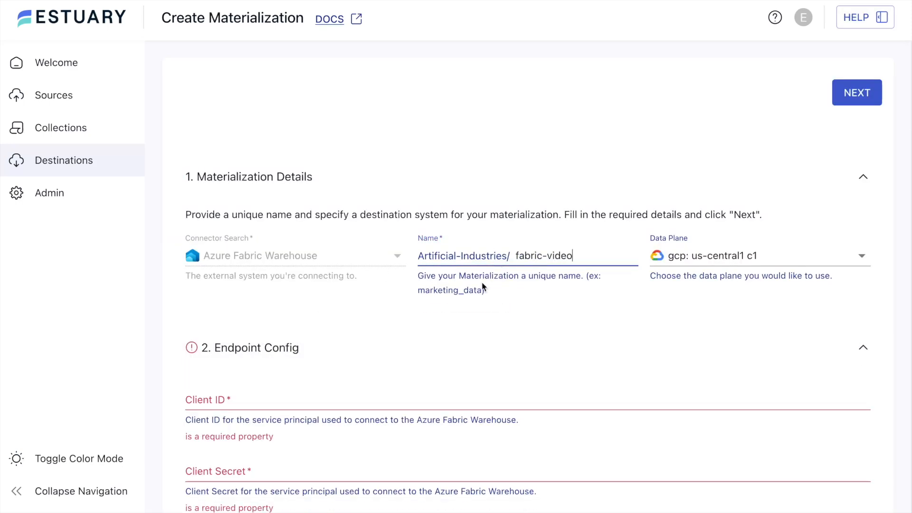
scroll(434, 318, down, 6)
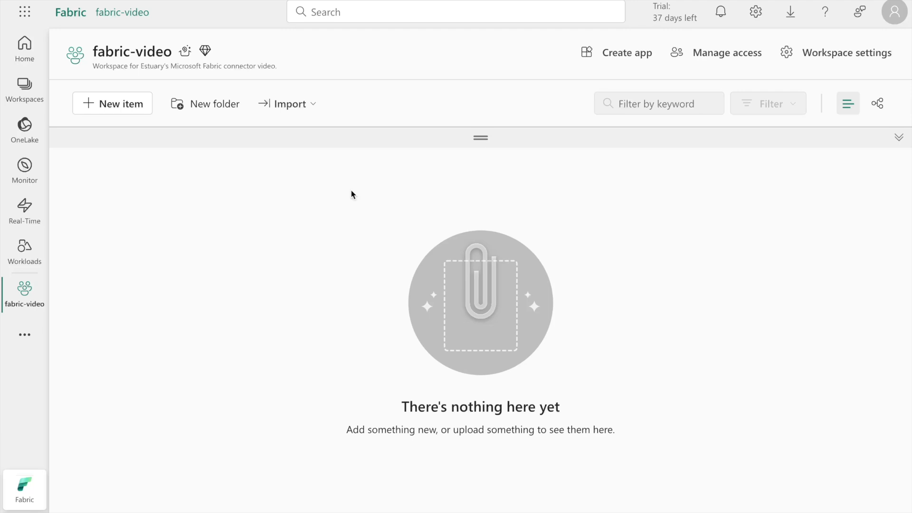
In the Microsoft Fabric fabric-video workspace, create a new Warehouse item named fabric-video
click(101, 103)
click(784, 81)
text(warehouse)
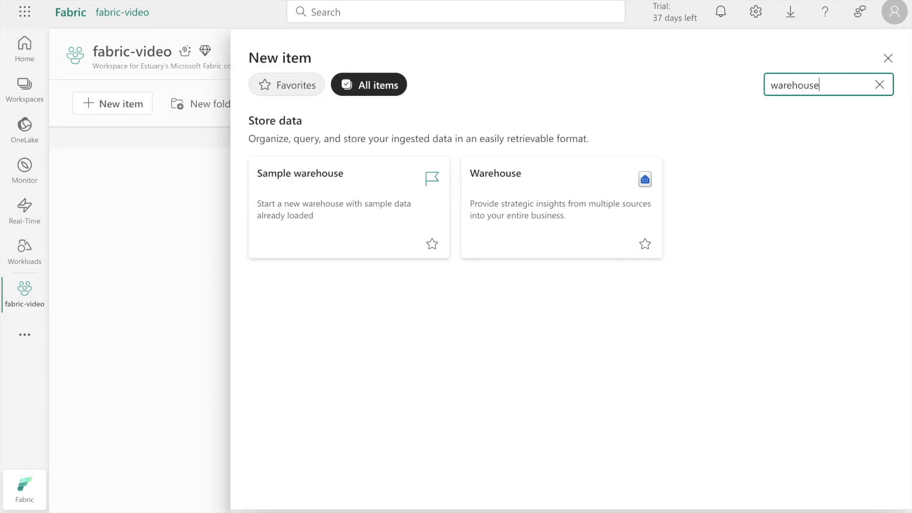
click(555, 186)
text(fabric-video)
click(491, 256)
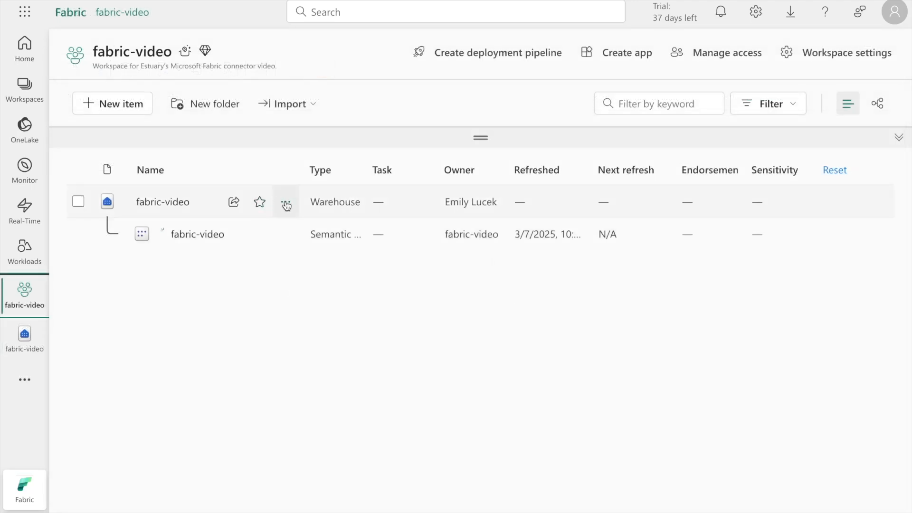
Copy the SQL connection string of the fabric-video warehouse
click(286, 203)
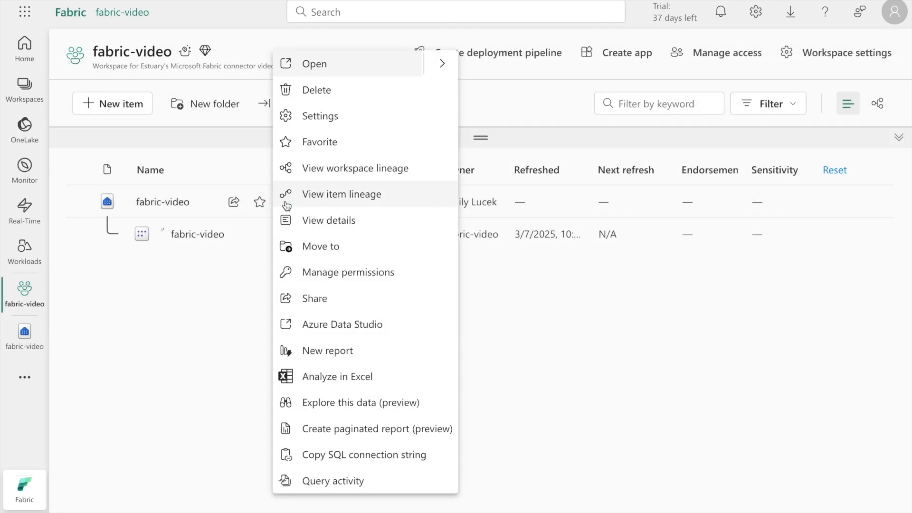
click(326, 457)
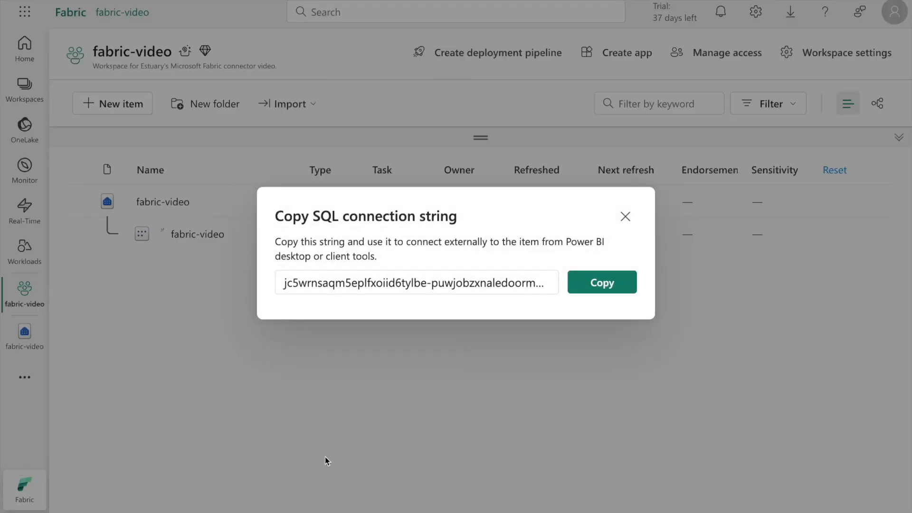
click(595, 283)
click(626, 218)
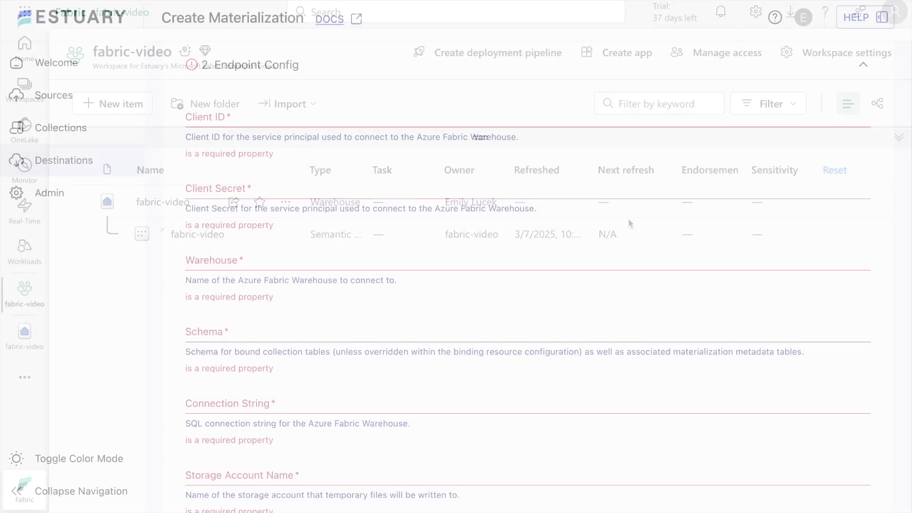
In Estuary's endpoint config, set the warehouse to fabric-video and fill in the connection string with the copied SQL connection string
click(324, 265)
text(fabric-video)
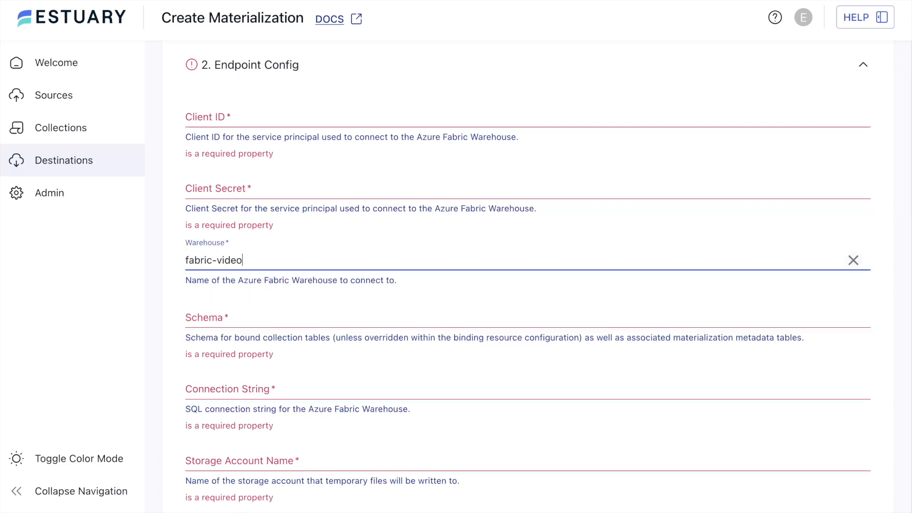
click(286, 396)
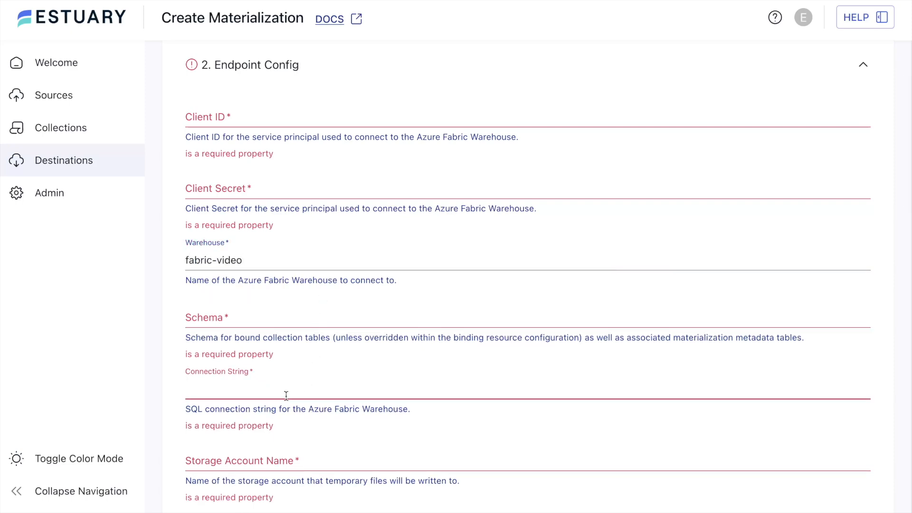
key(ctrl+v)
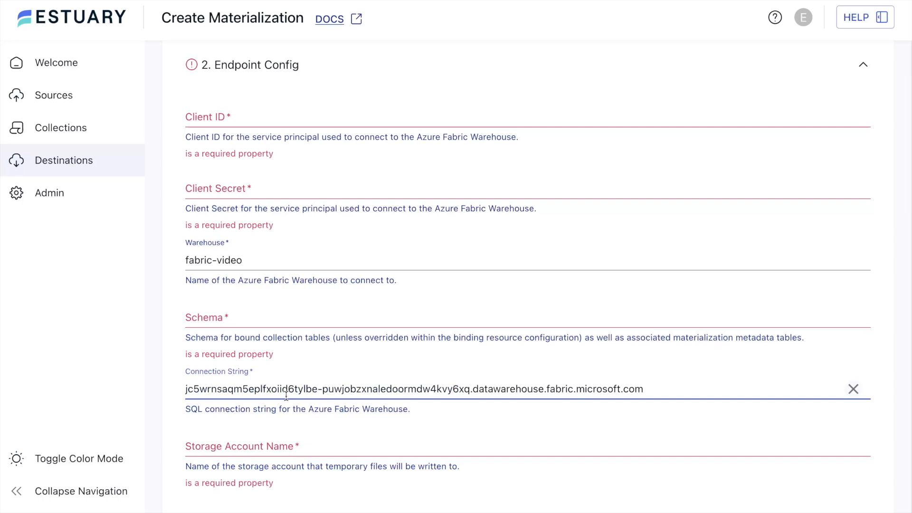
Set the endpoint's schema to main
click(262, 322)
text(mai)
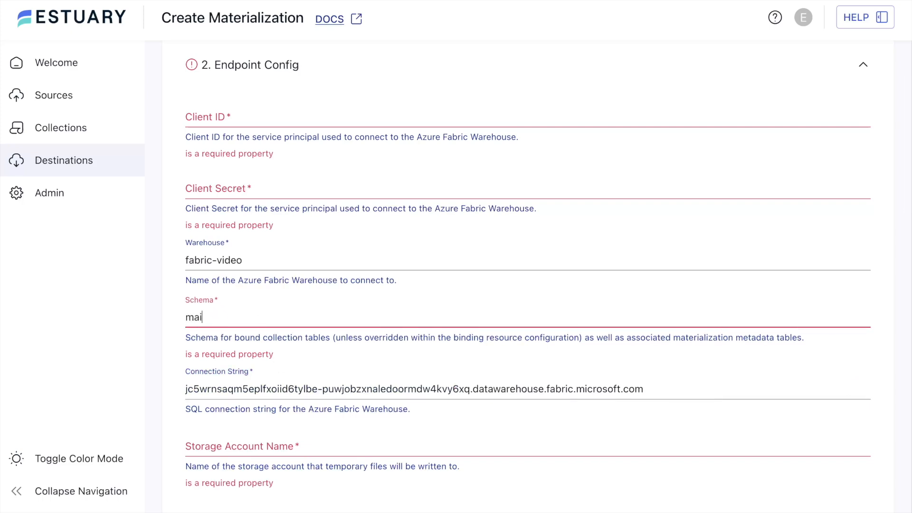
text(n)
click(161, 303)
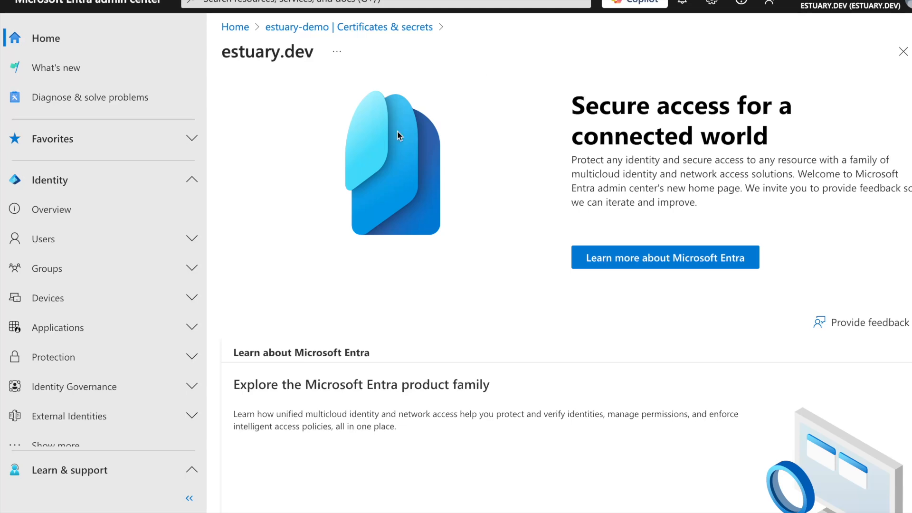
In the Microsoft Entra admin center, register a new single-tenant application named fabric-video
click(192, 328)
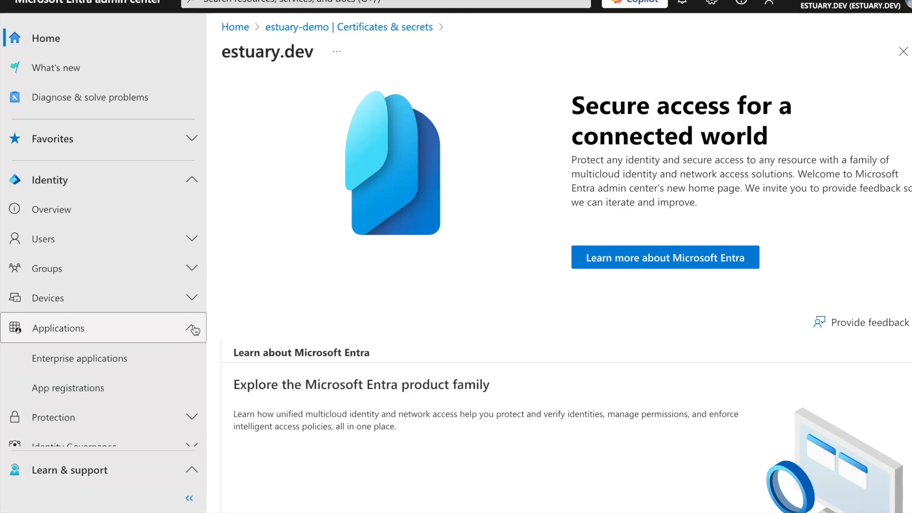
click(87, 387)
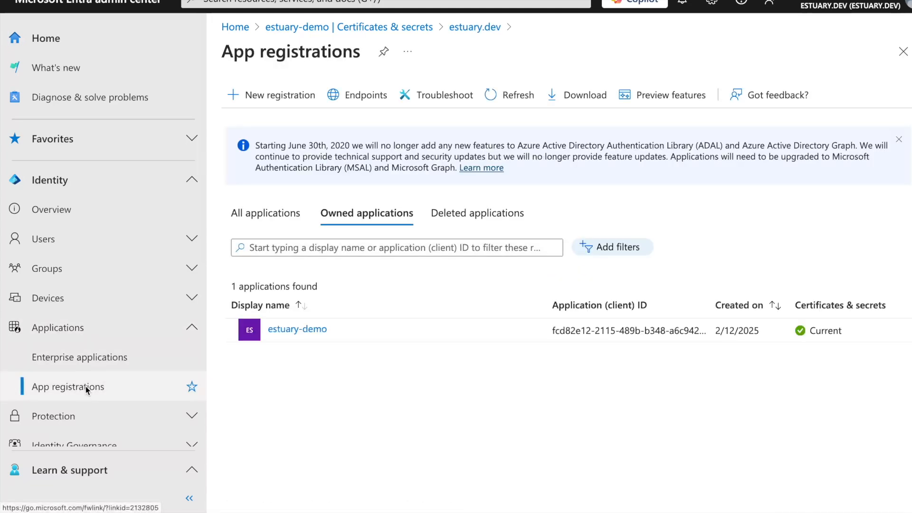
click(274, 99)
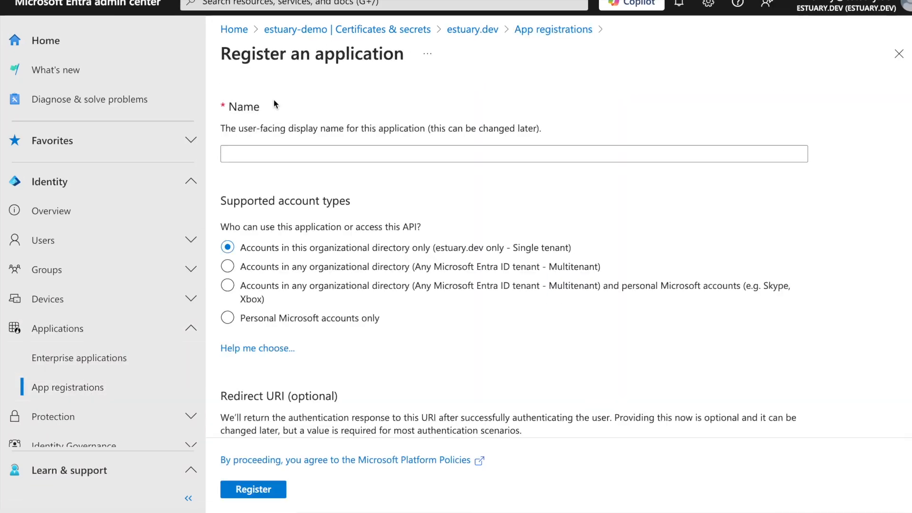
text(fabric-video)
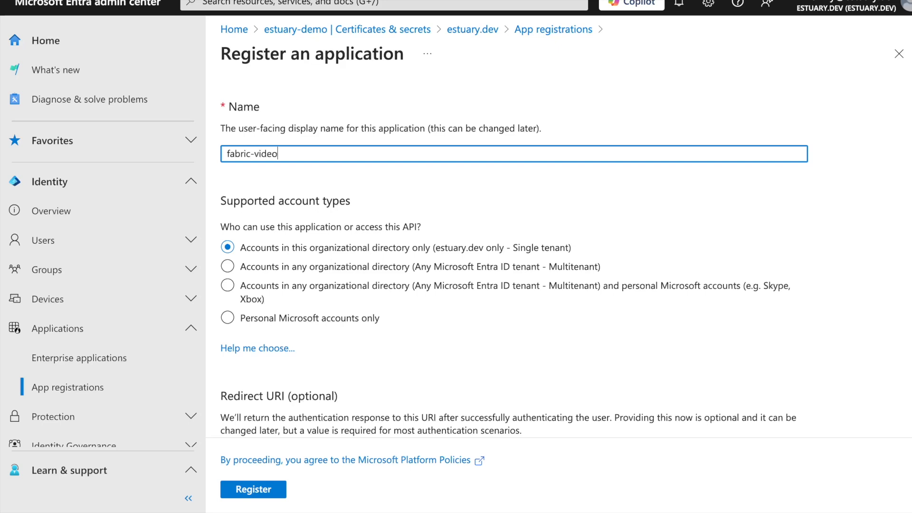
scroll(299, 272, down, 2)
scroll(299, 272, down, 1)
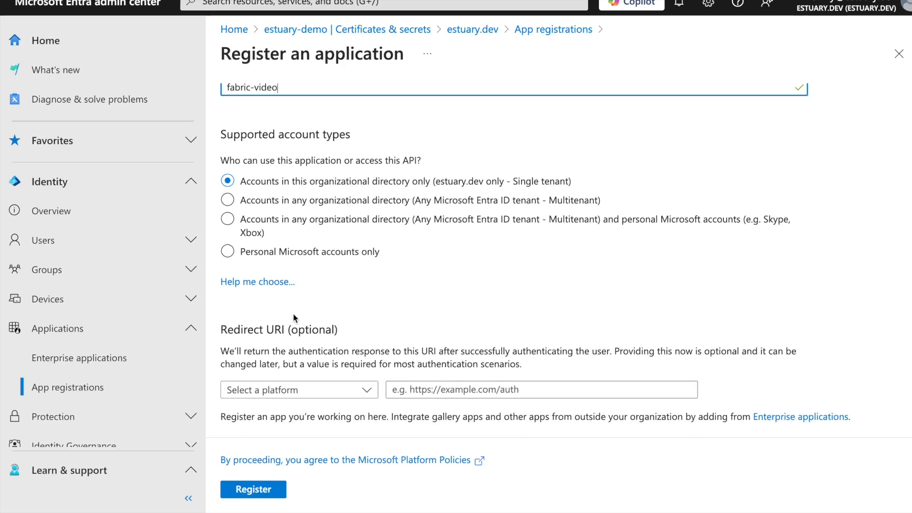
click(250, 488)
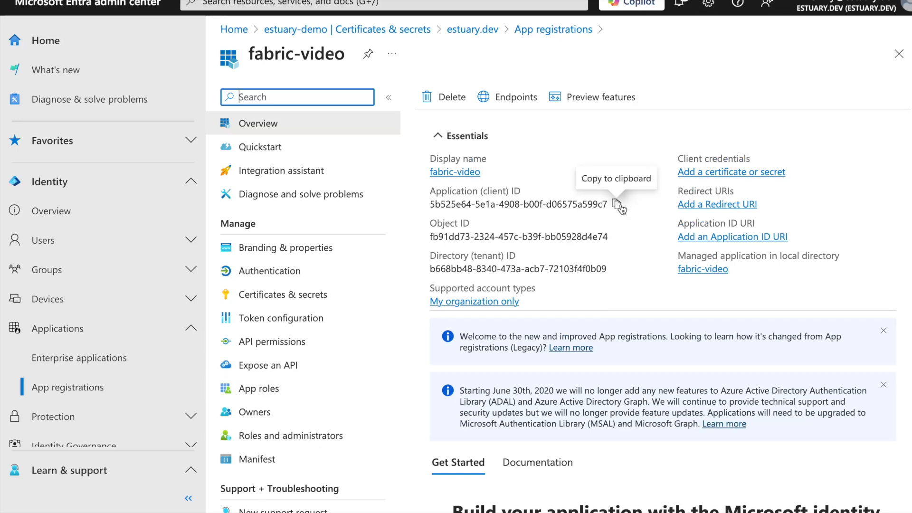
Copy the fabric-video app's application (client) ID into the Client ID field of Estuary's endpoint config
click(618, 205)
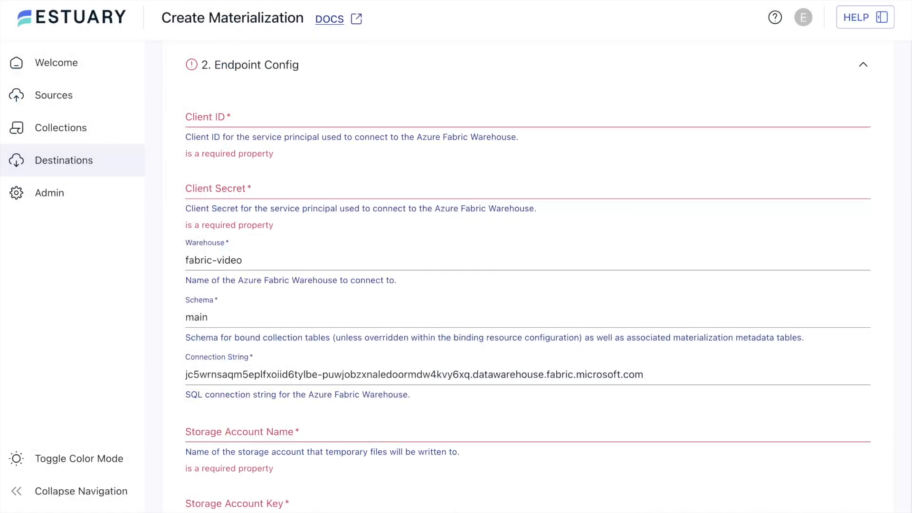
click(276, 116)
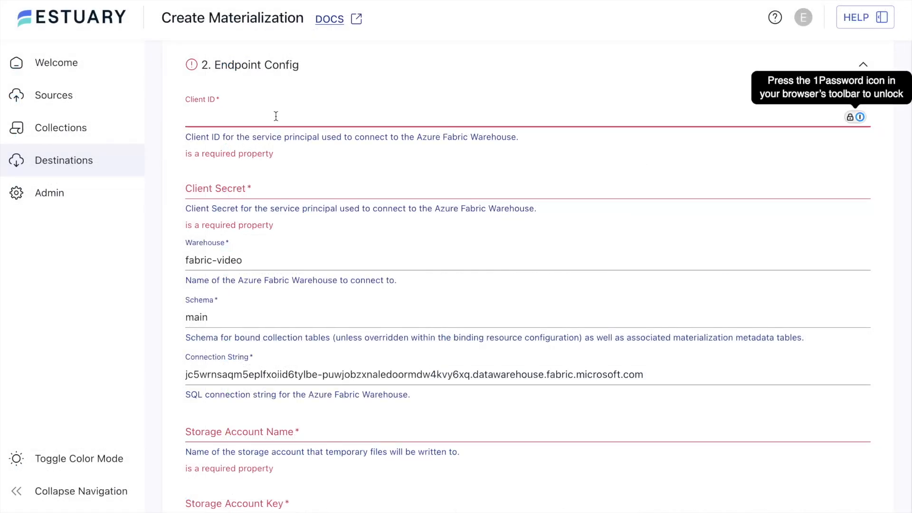
key(ctrl+v)
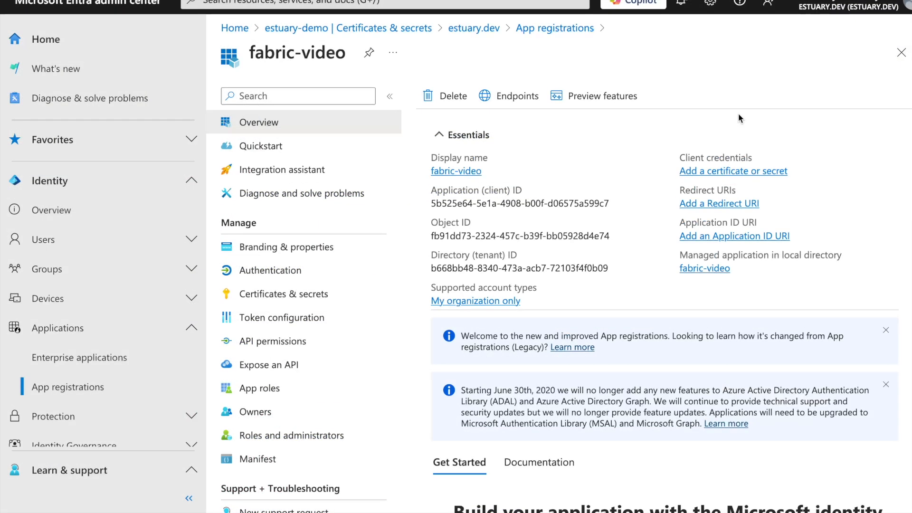
Back in Microsoft Entra, add a client secret with the description fabric-video to the fabric-video app registration
click(737, 172)
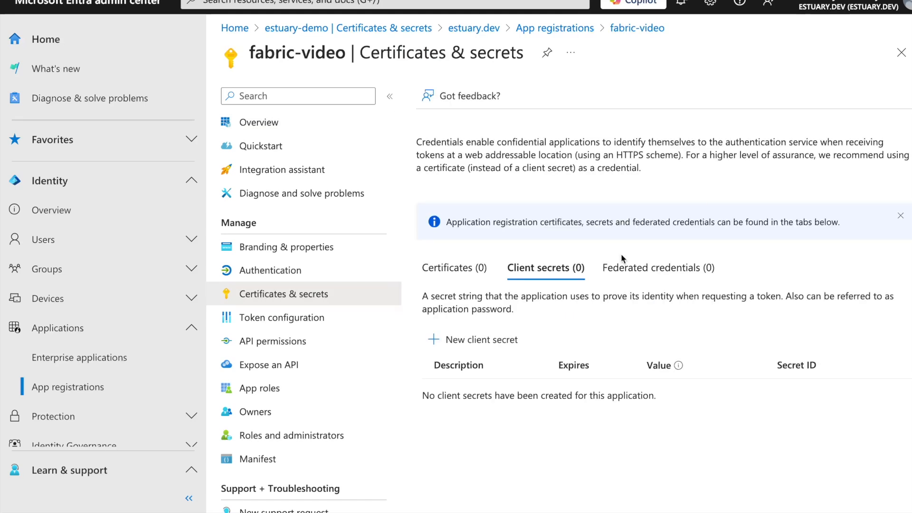
click(499, 340)
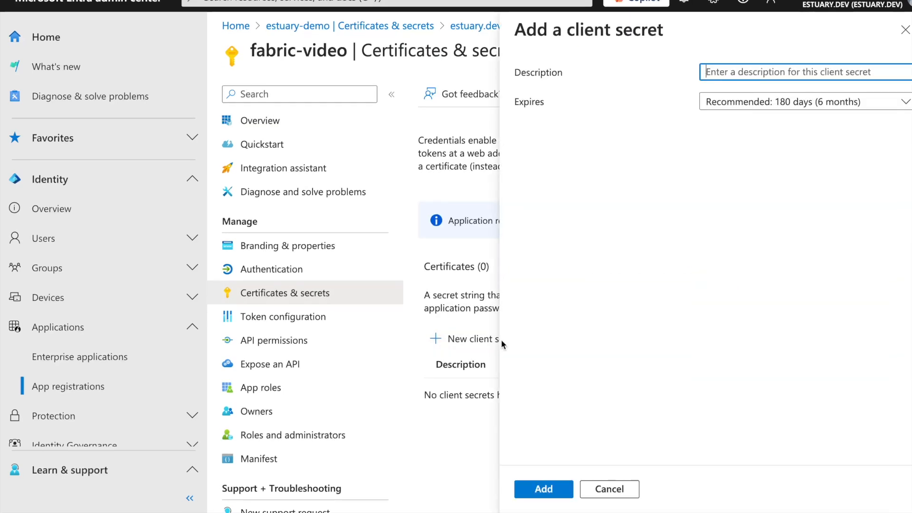
text(fabric-video)
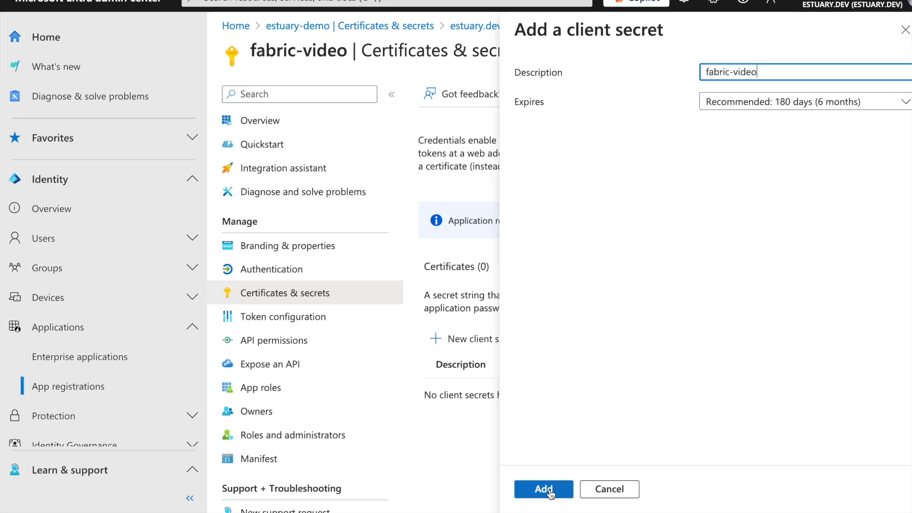
click(550, 493)
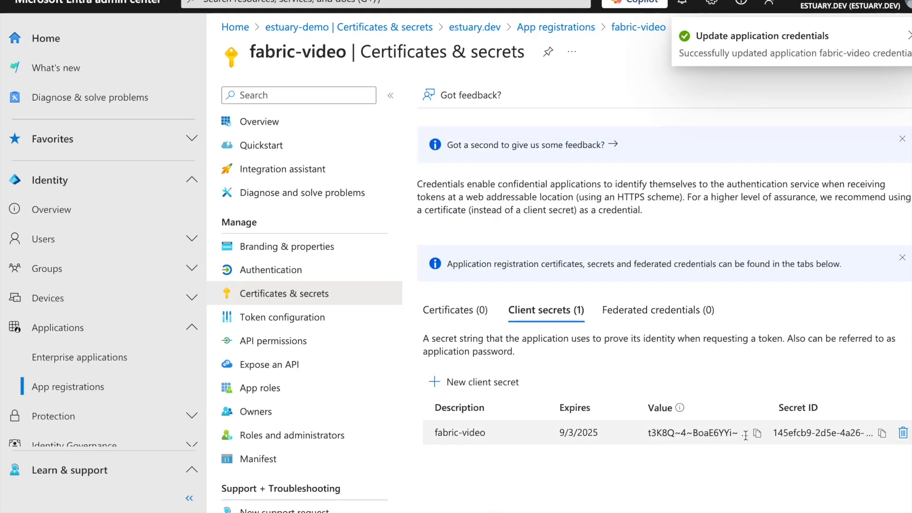
Copy the new client secret's value into the Client Secret field of Estuary's endpoint config
click(757, 435)
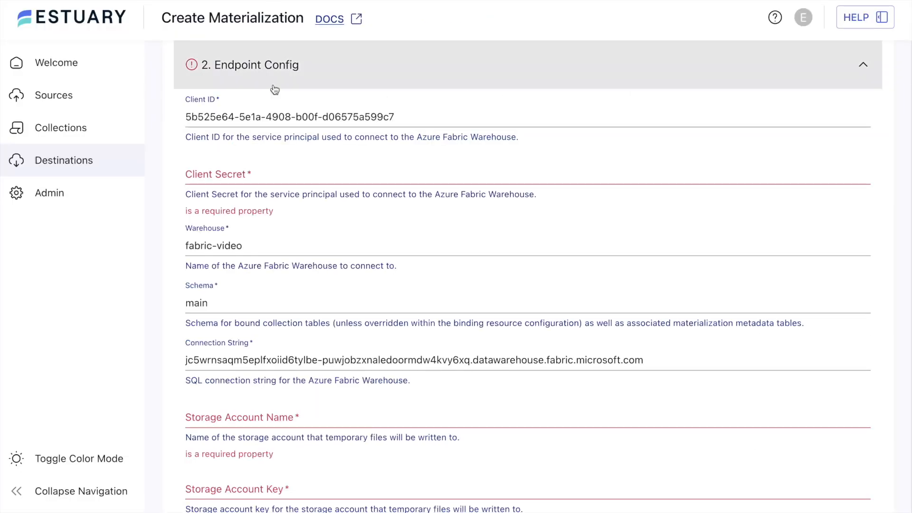
click(279, 174)
key(ctrl+v)
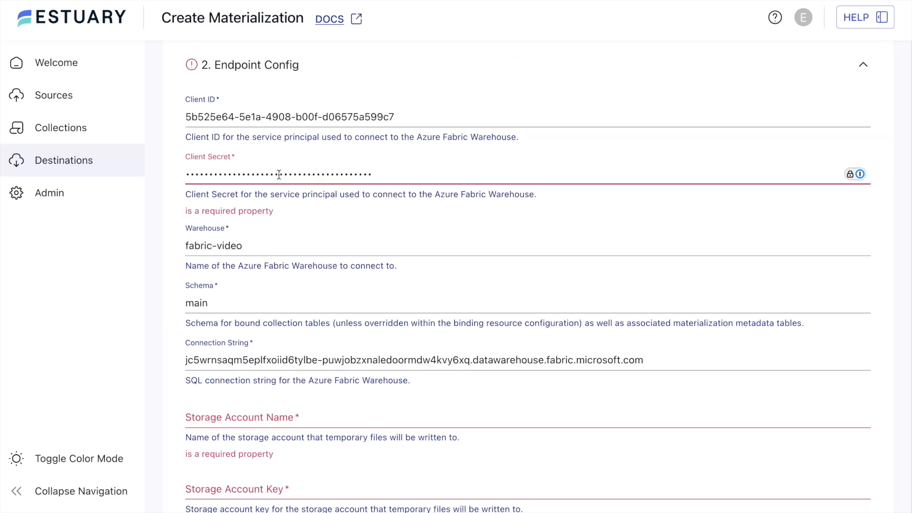
click(159, 206)
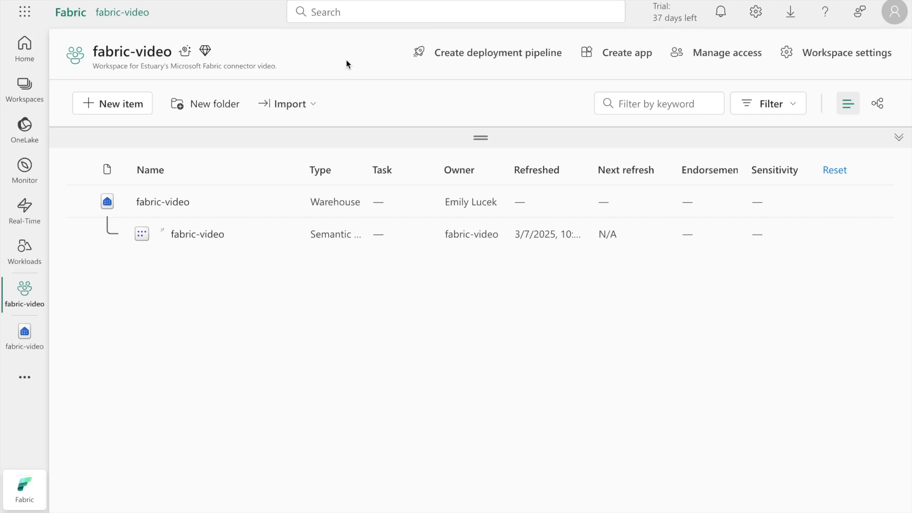
In Microsoft Fabric's admin portal, filter the tenant settings for "service principal" and check the "Service principals can use Fabric APIs" setting
click(757, 15)
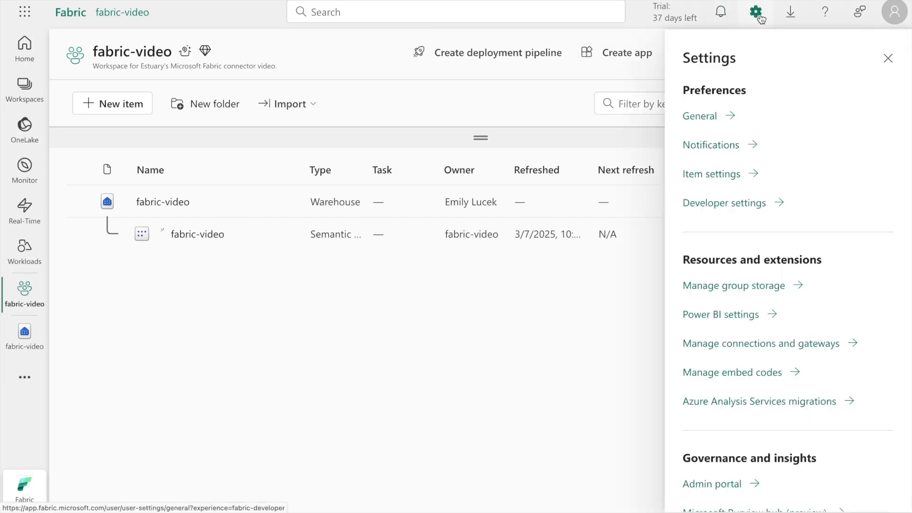
scroll(741, 320, down, 1)
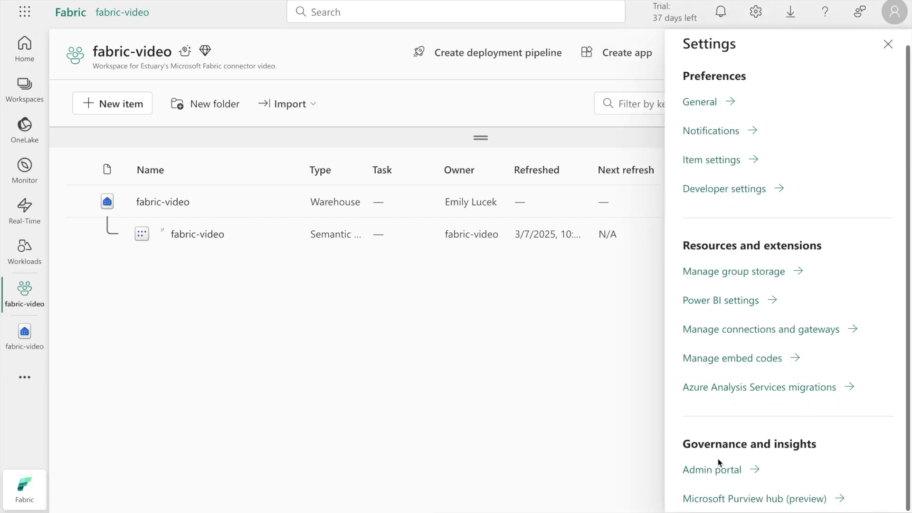
click(717, 473)
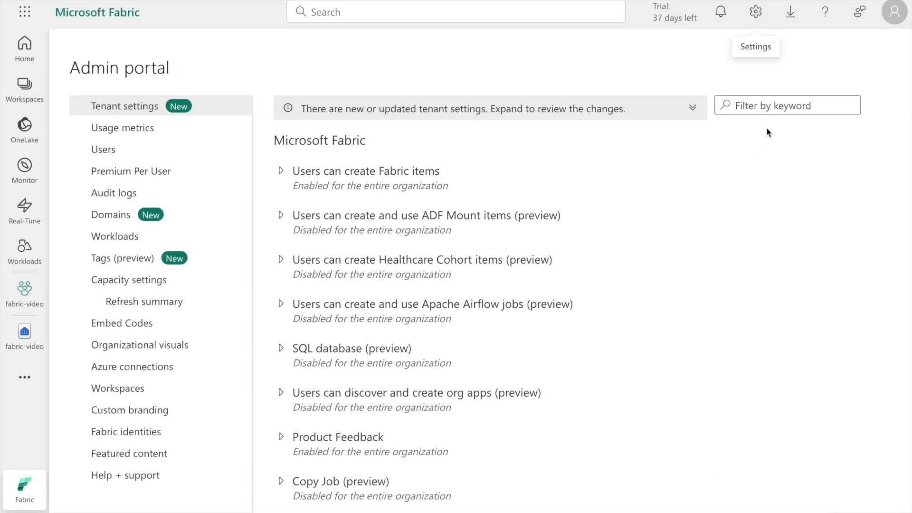
click(771, 106)
text(ser)
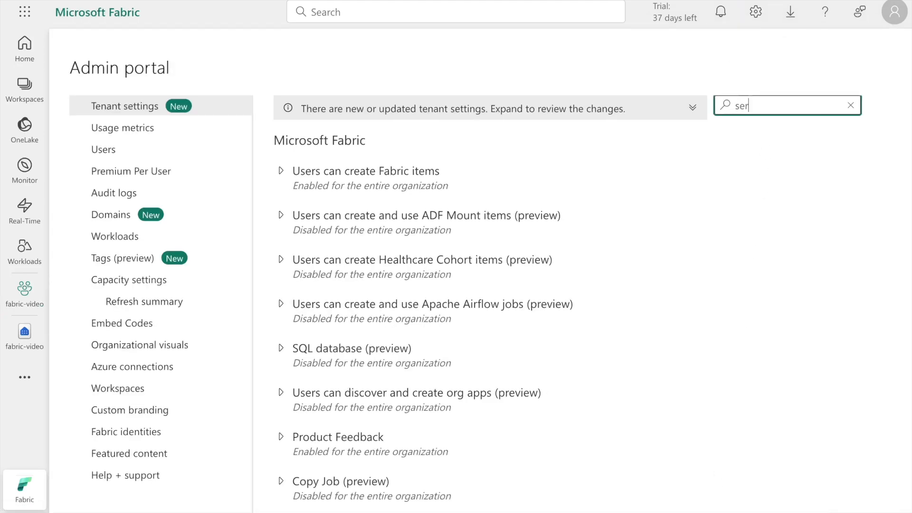
text(vice principal)
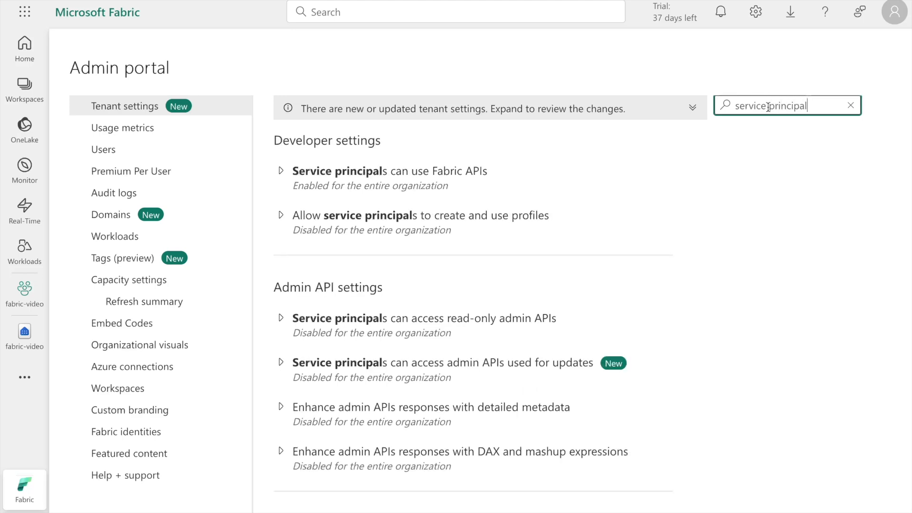
click(435, 175)
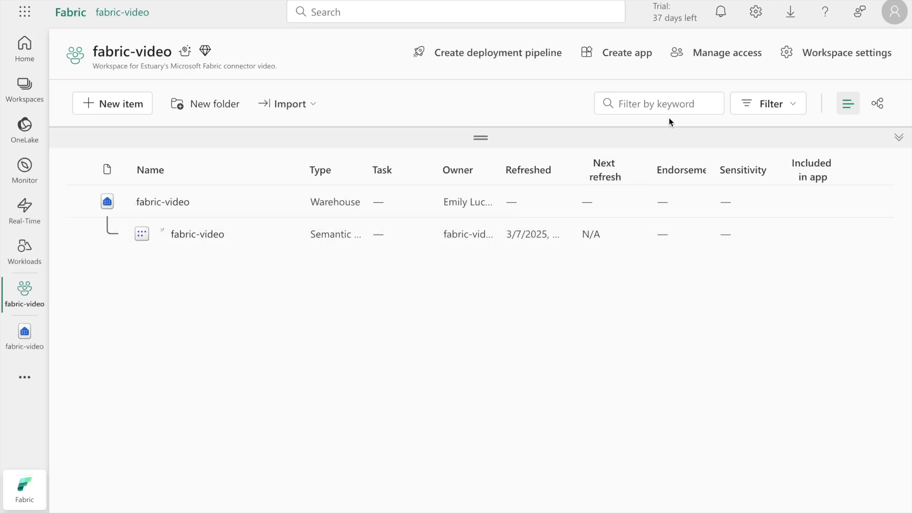
Grant the fabric-video service principal Contributor access to the fabric-video workspace
click(715, 60)
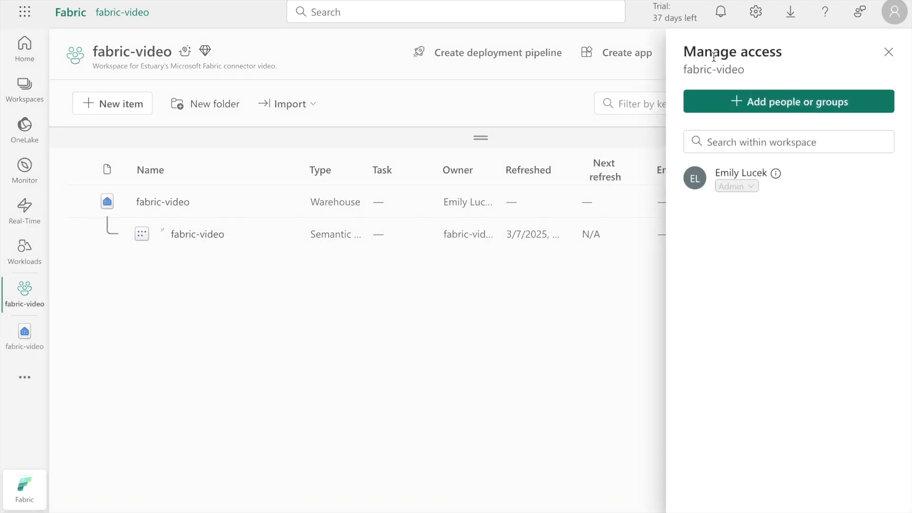
click(752, 102)
click(739, 163)
text(fabric-video)
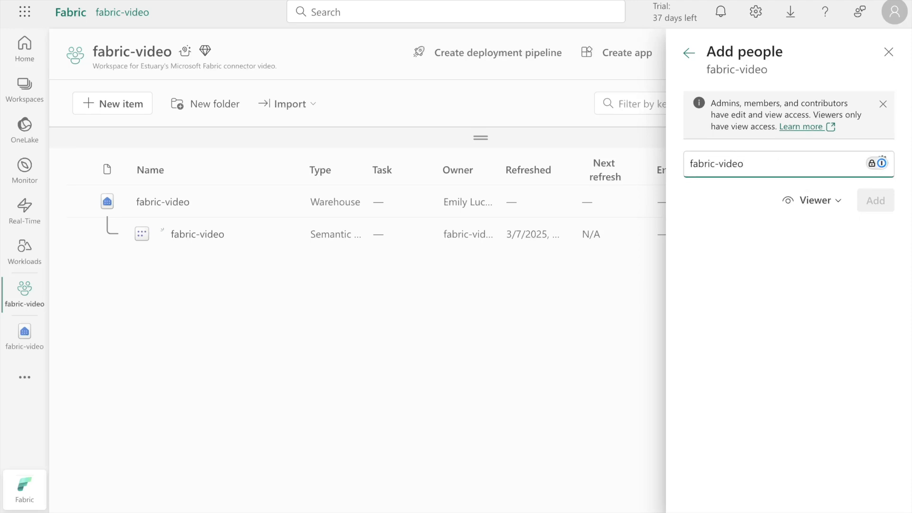
click(751, 210)
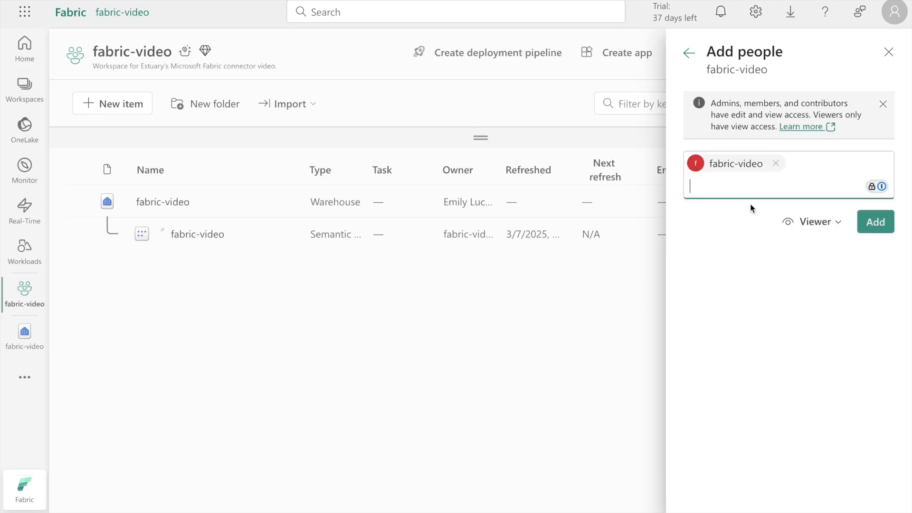
click(818, 229)
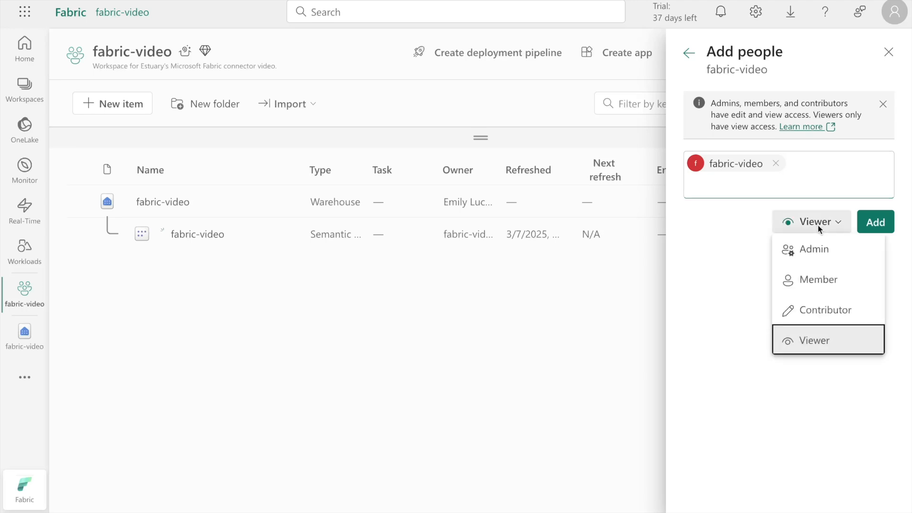
click(817, 313)
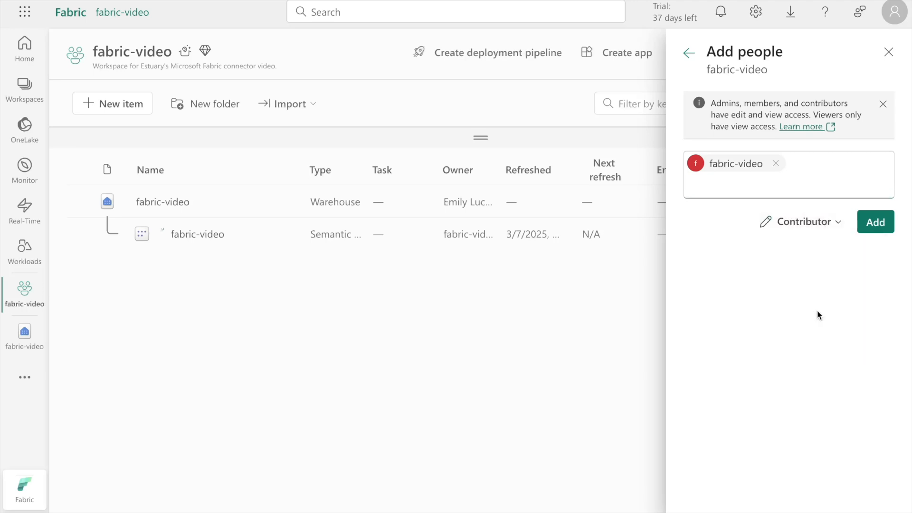
click(876, 224)
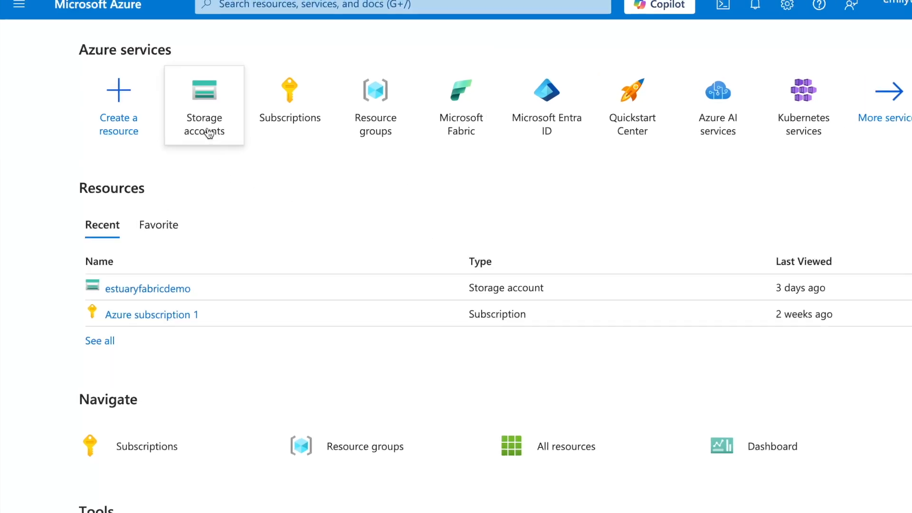
In Microsoft Azure, open the form for creating a storage account and look through its basic settings
click(209, 130)
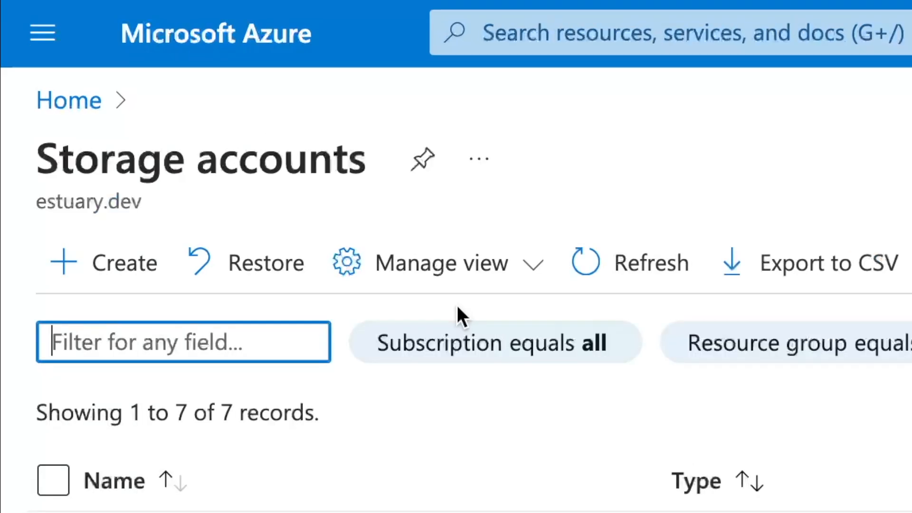
click(134, 281)
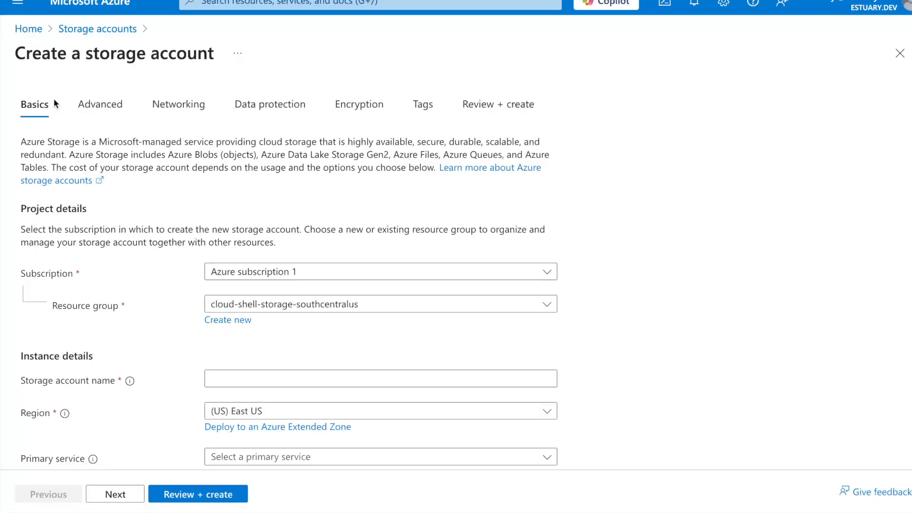
click(221, 380)
scroll(222, 382, down, 3)
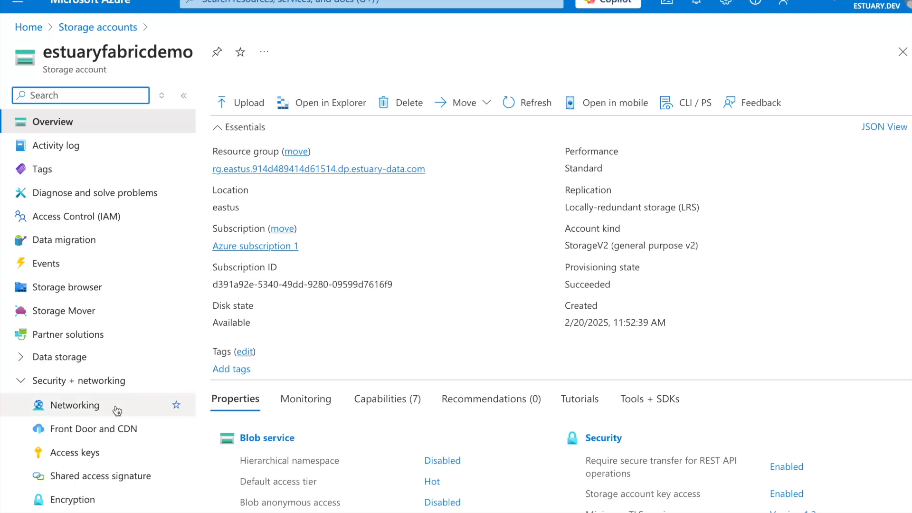
Copy the key1 access key of the estuaryfabricdemo storage account into the Storage Account Key field of Estuary's endpoint config
click(90, 451)
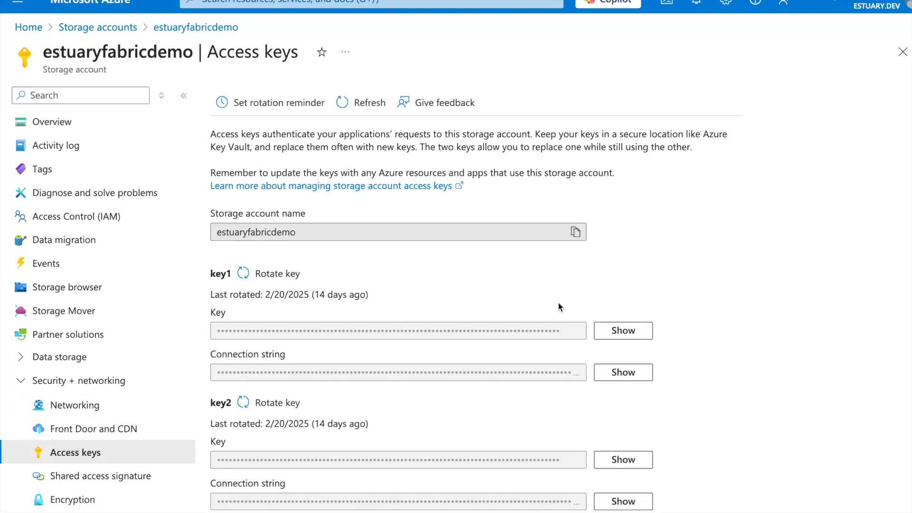
click(623, 330)
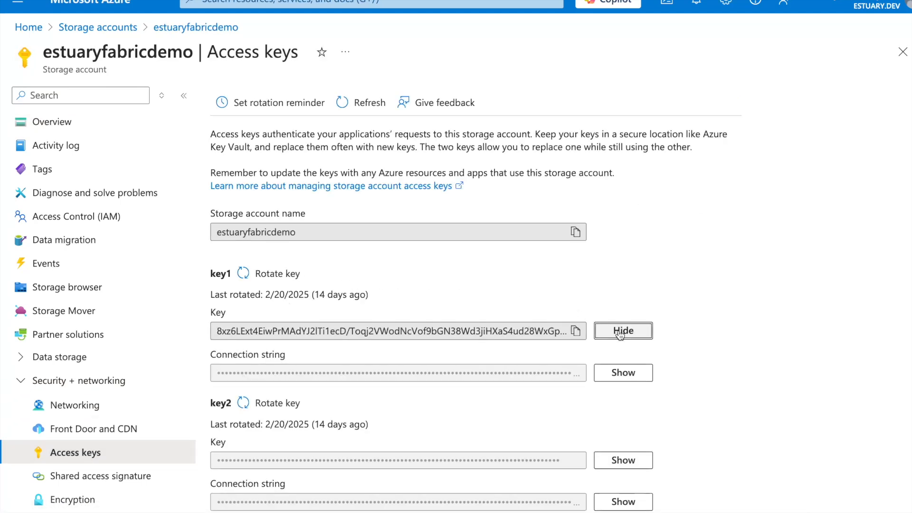
click(576, 332)
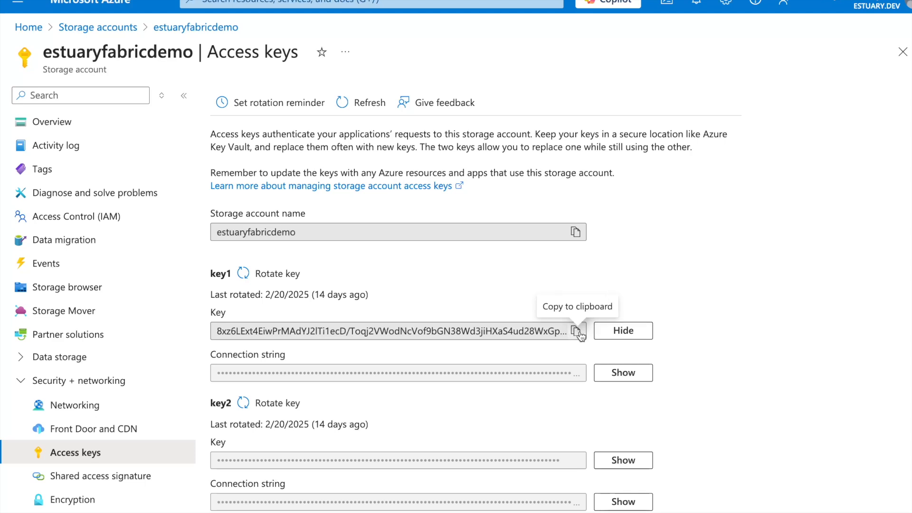
click(605, 332)
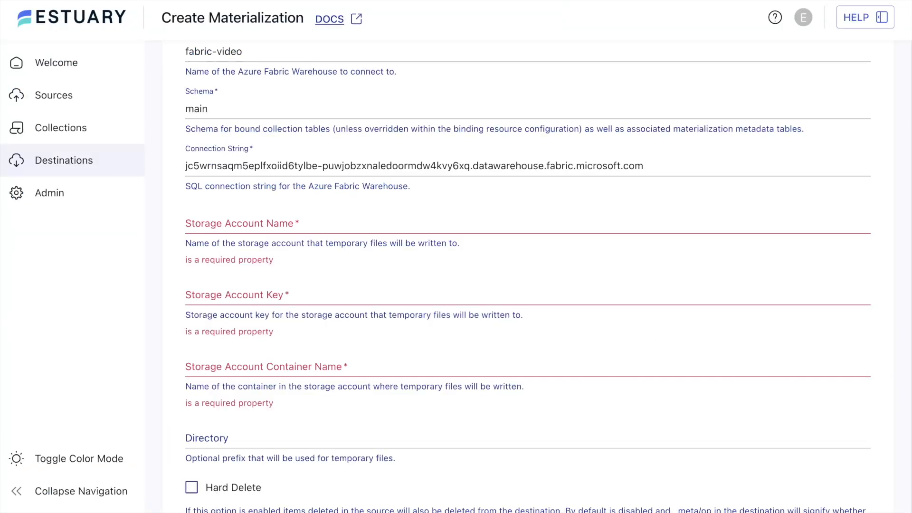
click(259, 299)
key(ctrl+v)
Set the Storage Account Name in the endpoint config to estuaryfabricdemo
click(247, 230)
text(estuaryfabricdemo)
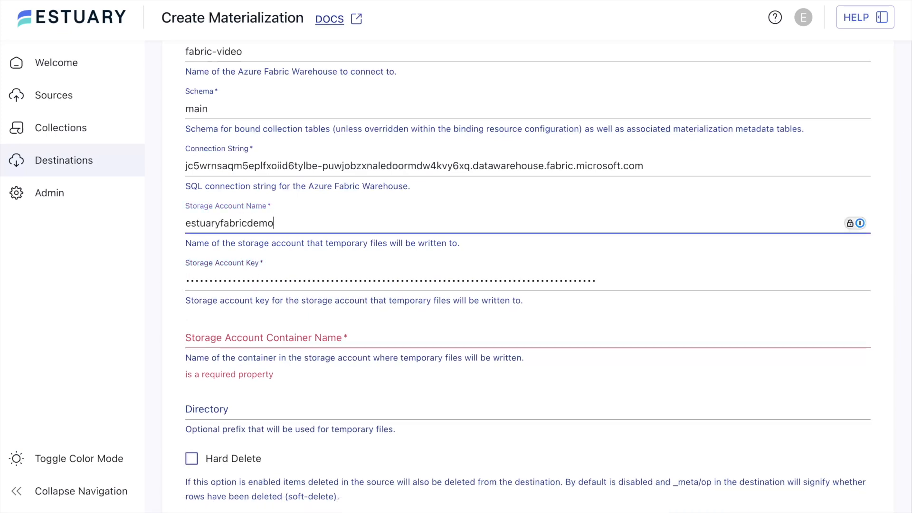
click(163, 246)
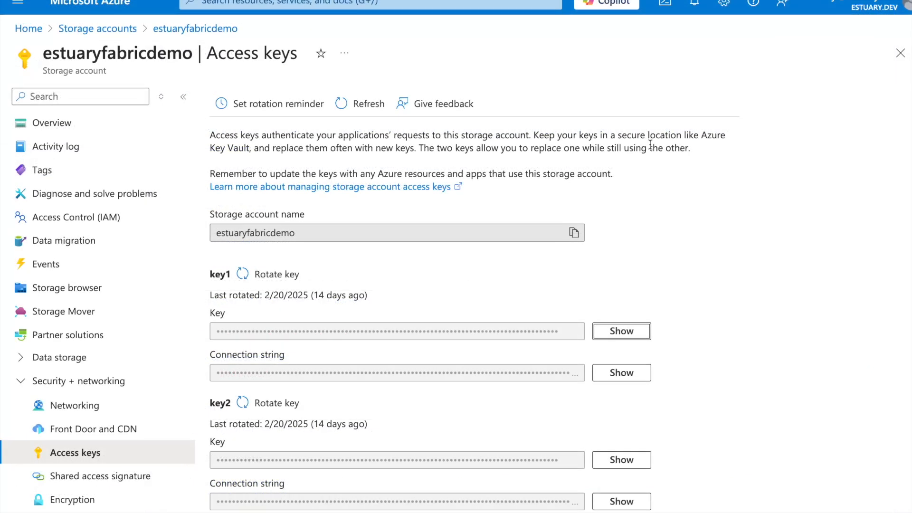
Back in Azure, create a blob container named fabric-video in the estuaryfabricdemo storage account
click(94, 292)
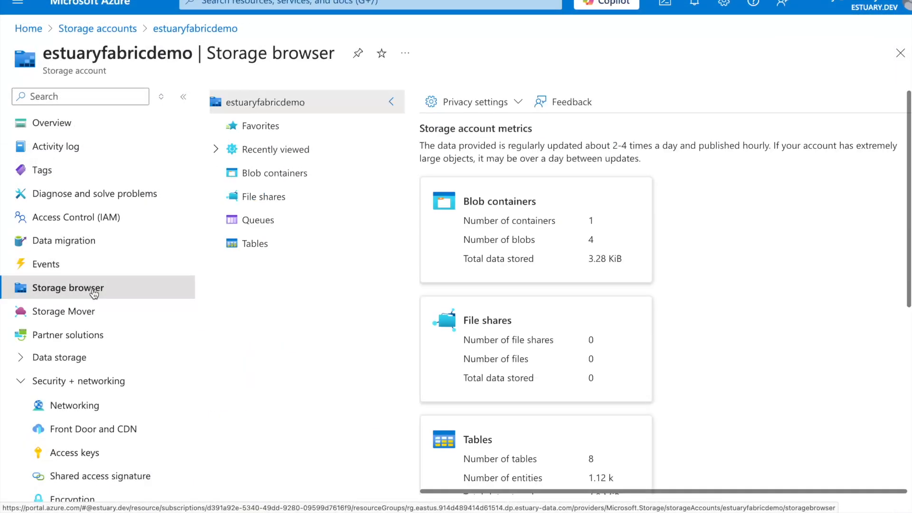
click(273, 175)
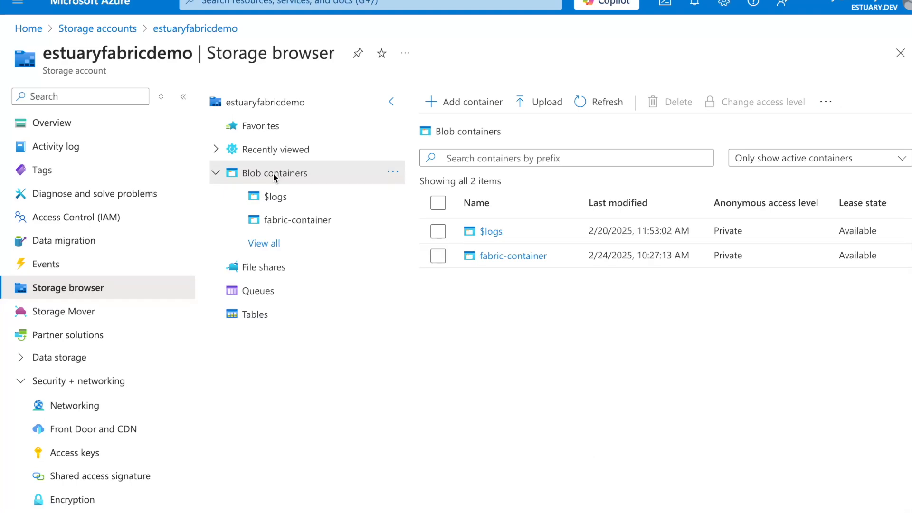
click(461, 104)
text(fabric-video)
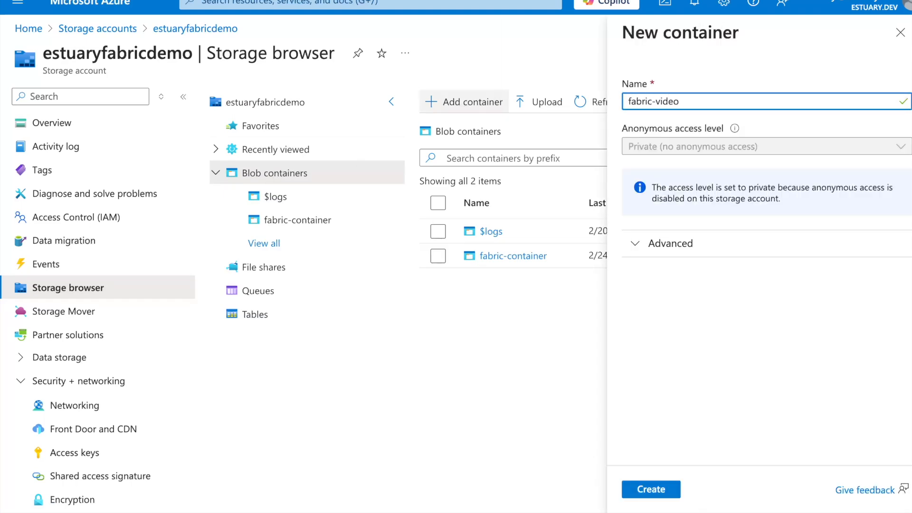
click(656, 489)
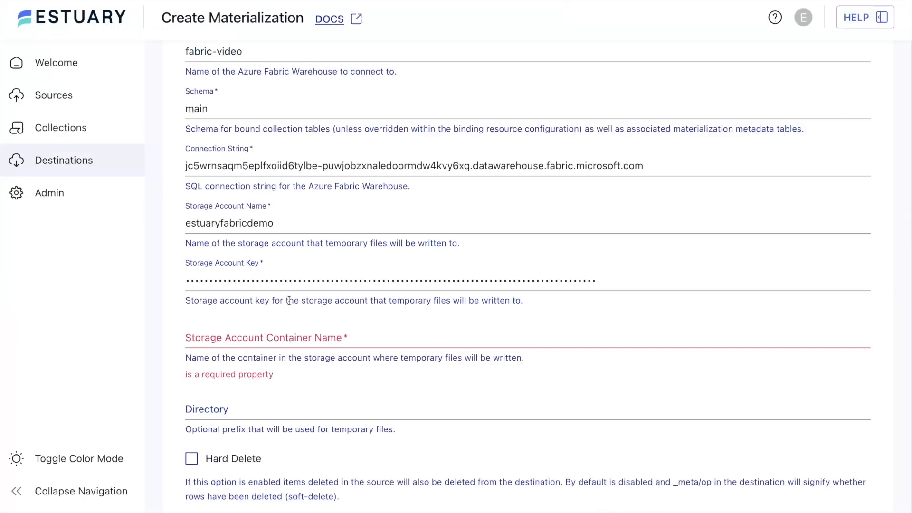
In Estuary, set the Storage Account Container Name to fabric-video
click(304, 336)
text(fabric-video)
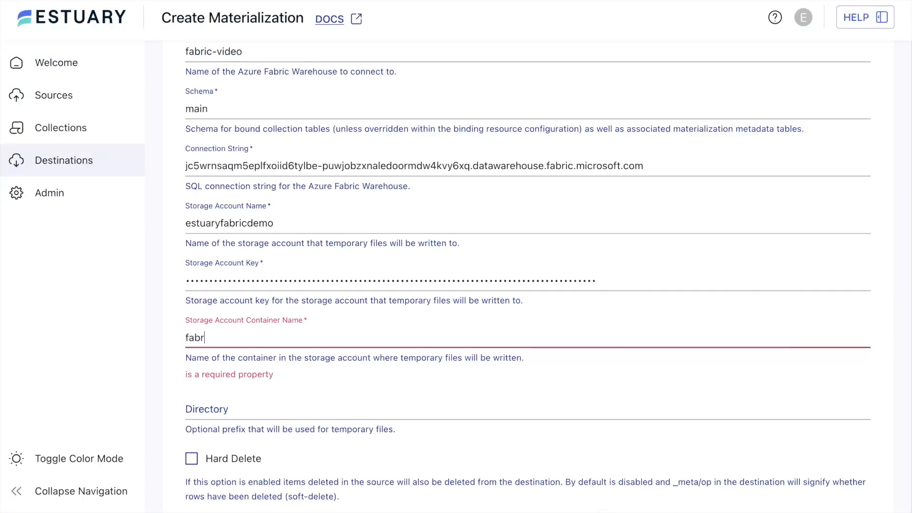
click(165, 340)
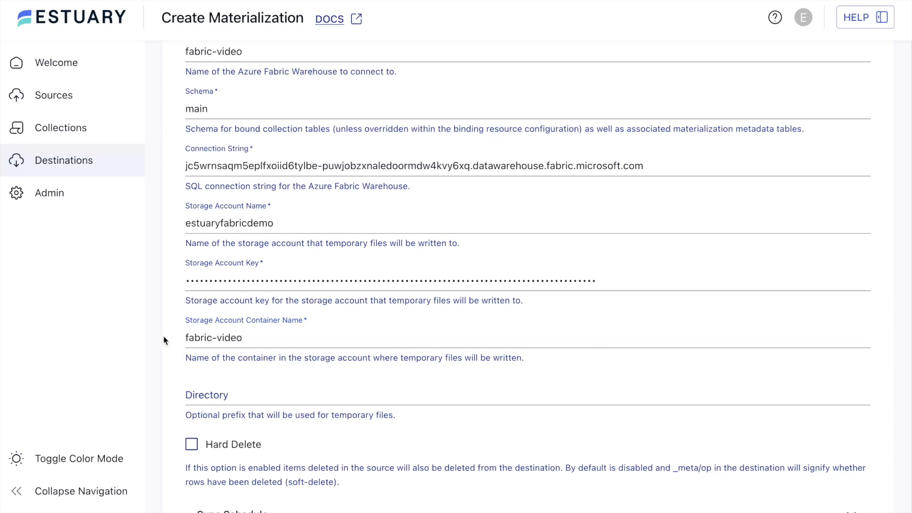
Add the Artificial-Industries/asana-ref/tasks collection to the materialization's source collections
scroll(163, 340, down, 6)
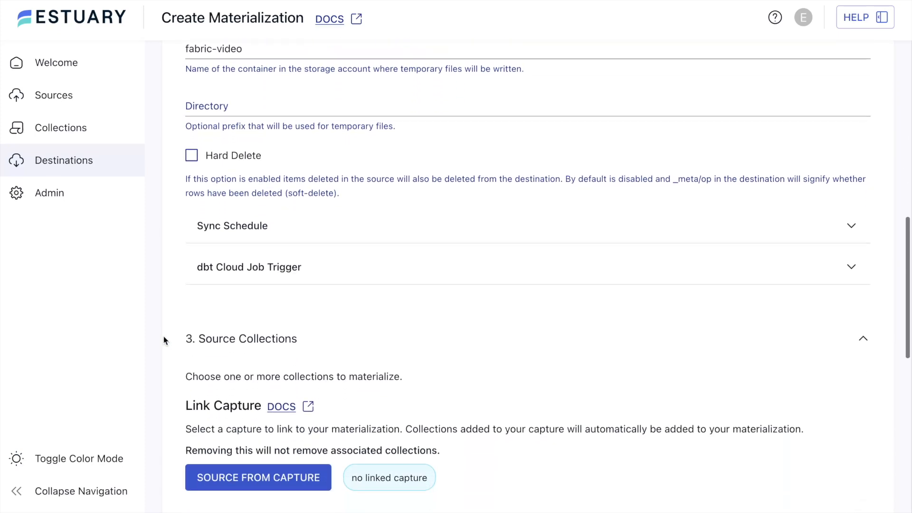
scroll(164, 338, down, 7)
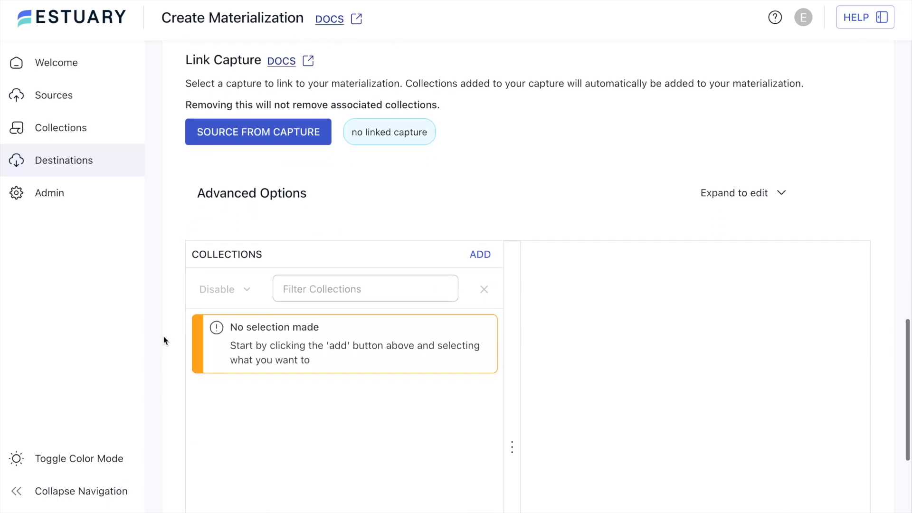
scroll(164, 340, down, 1)
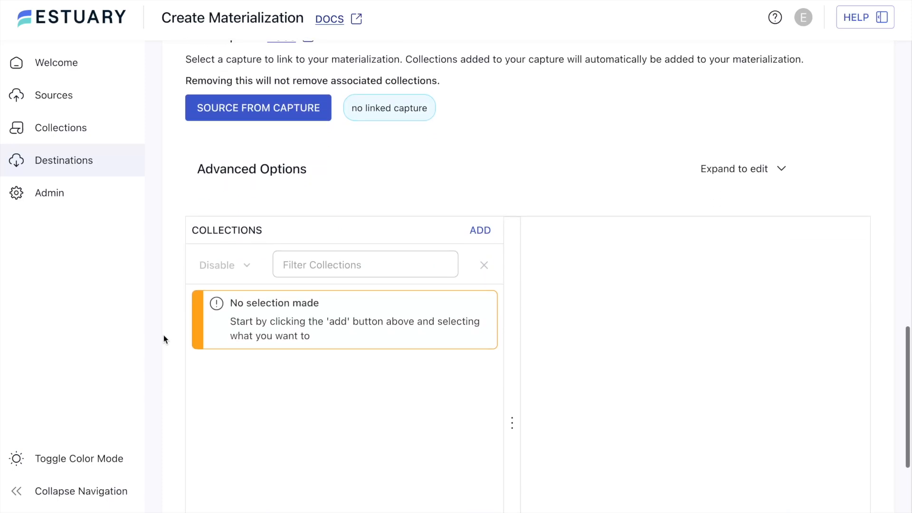
click(485, 232)
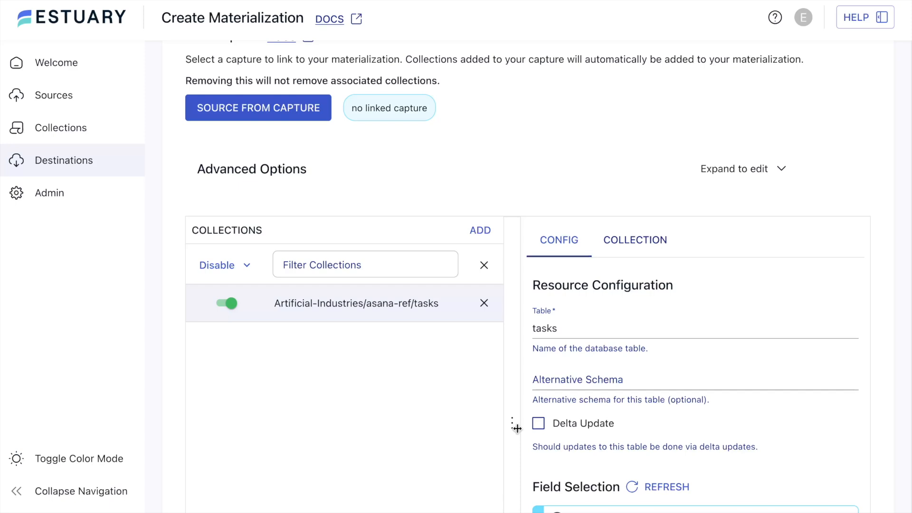
Proceed with the completed materialization settings, save and publish the materialization, and dismiss the publishing dialog
scroll(517, 428, up, 20)
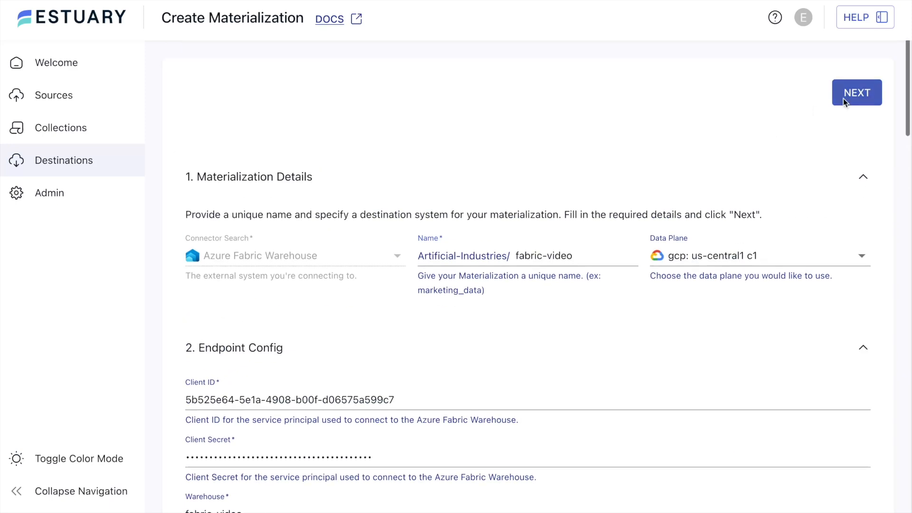
click(843, 99)
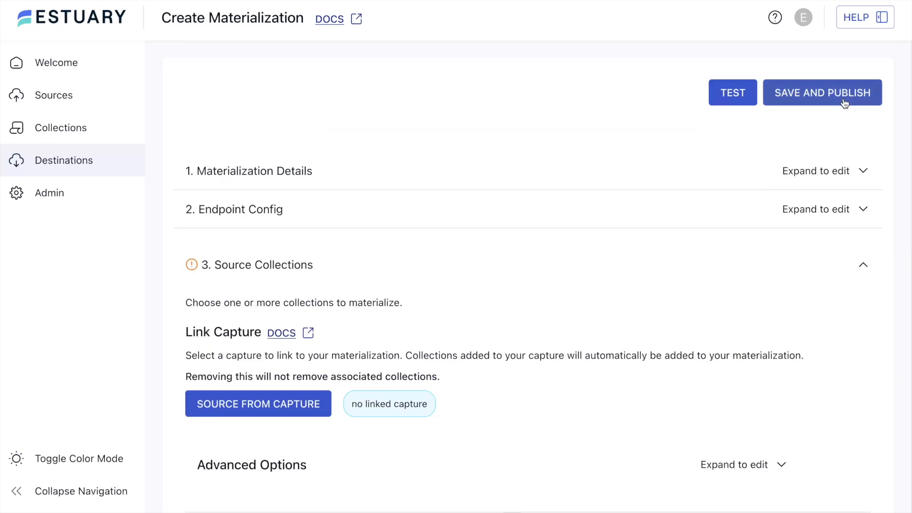
click(843, 102)
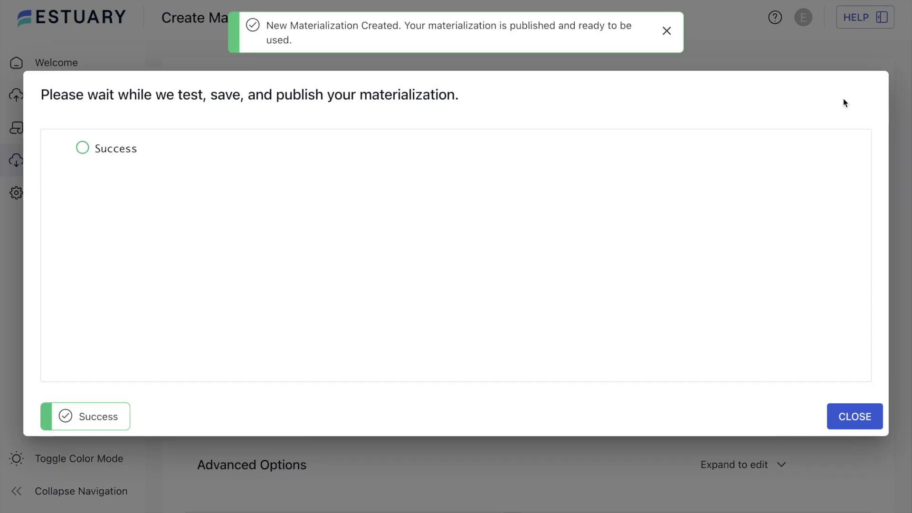
click(846, 424)
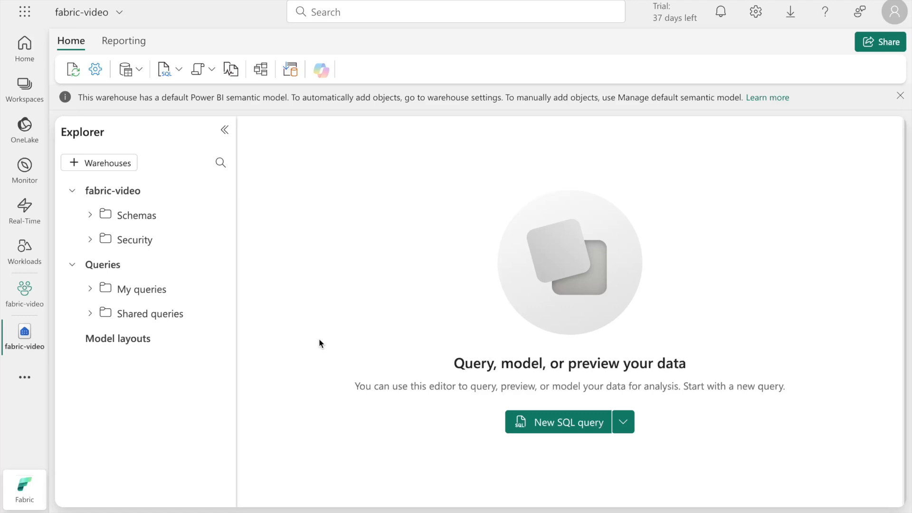
In the fabric-video warehouse in Microsoft Fabric, check which tables the main schema contains, widening the explorer to read their names
click(89, 219)
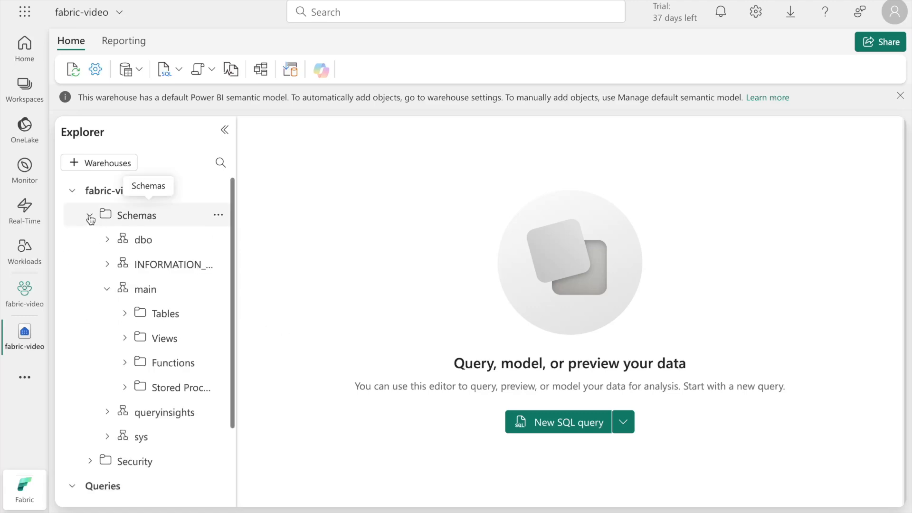
click(126, 314)
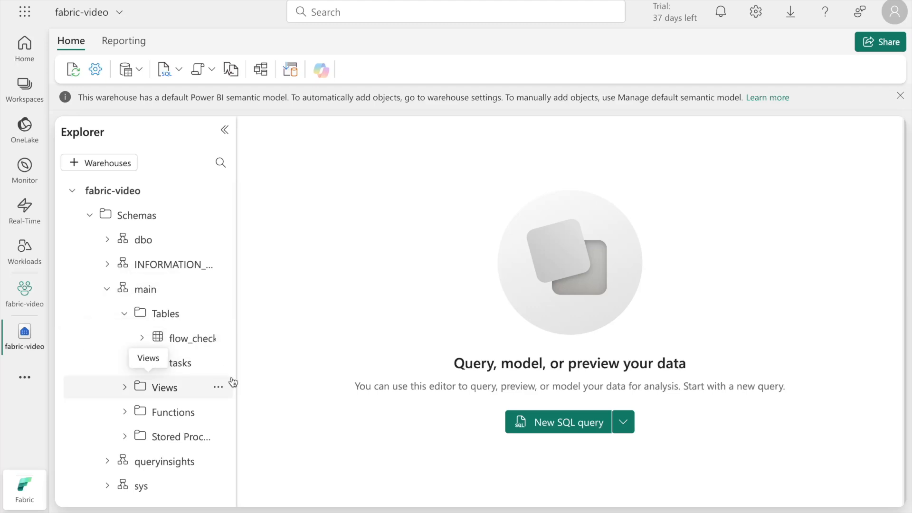
drag(237, 376, 295, 376)
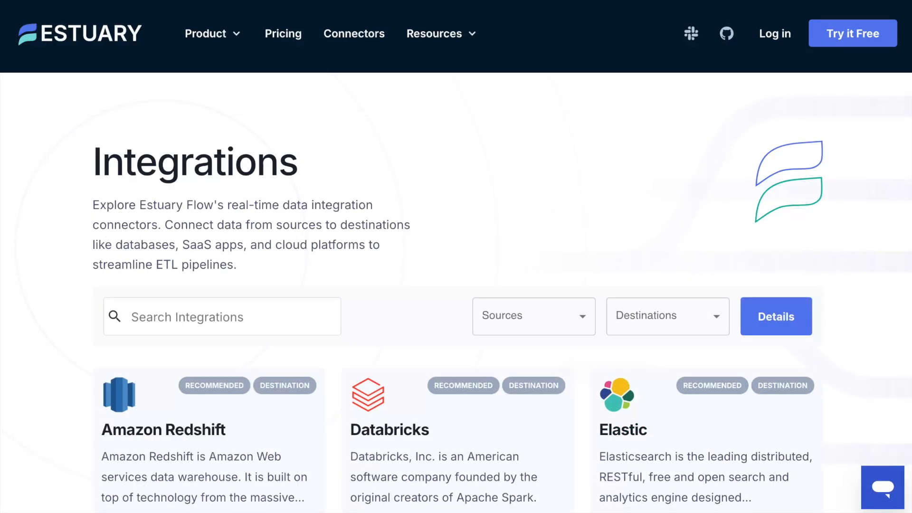
Browse the source and destination connectors on Estuary's Integrations page
scroll(456, 292, down, 5)
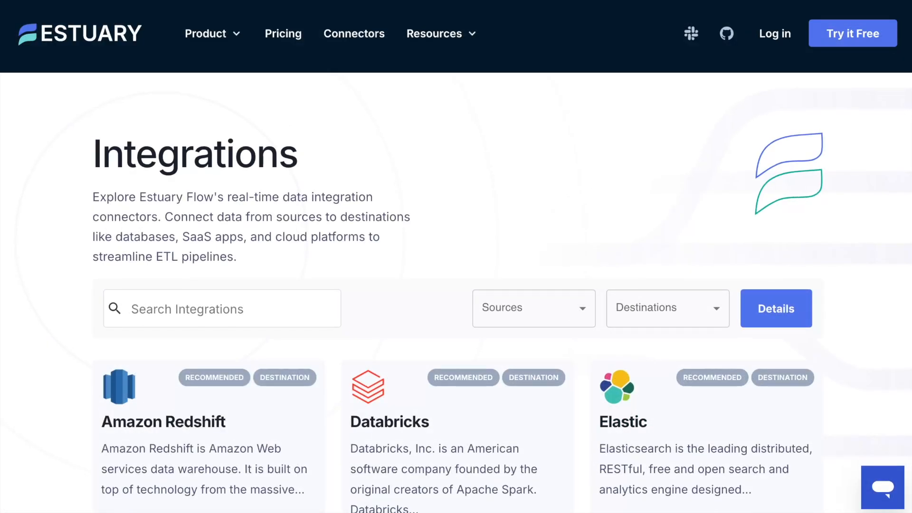
scroll(456, 292, down, 5)
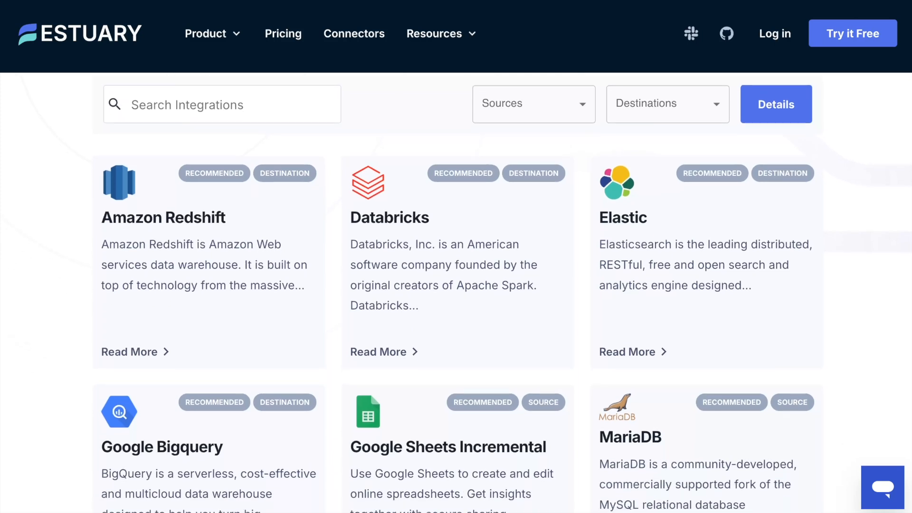
scroll(456, 293, down, 1)
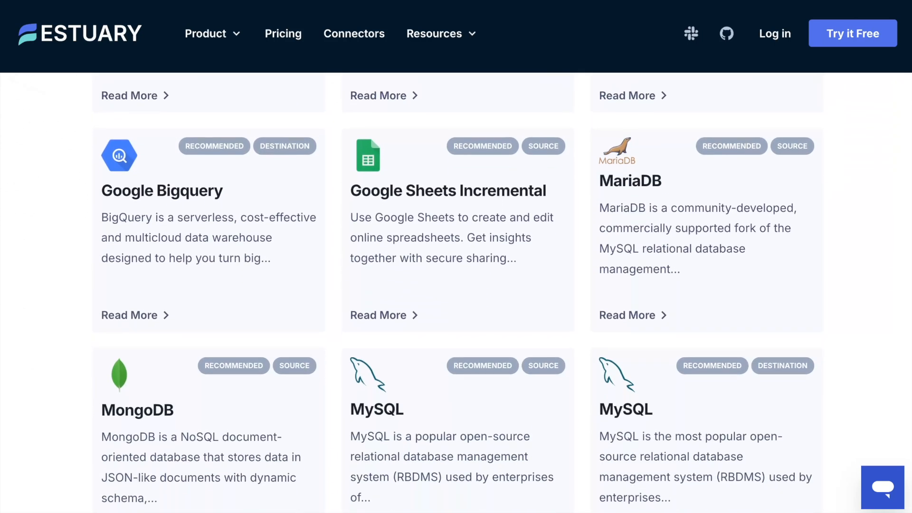
scroll(456, 293, down, 5)
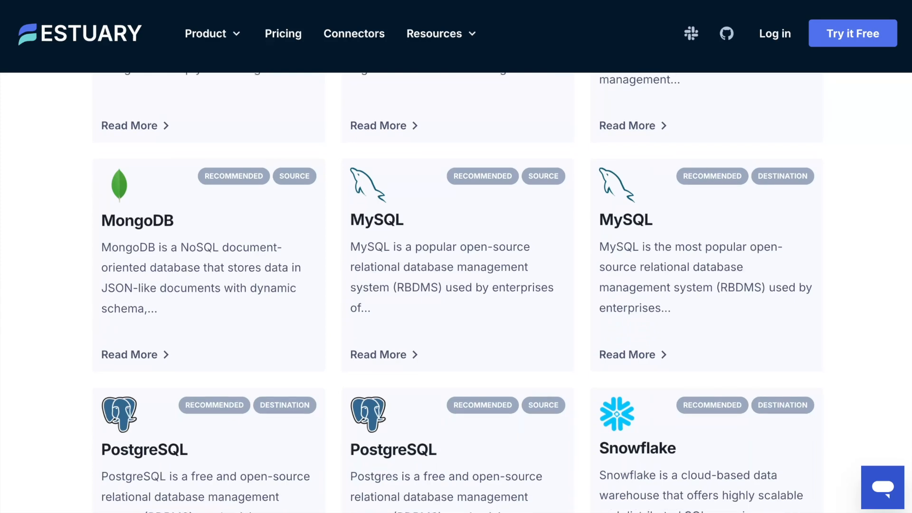
scroll(456, 293, down, 5)
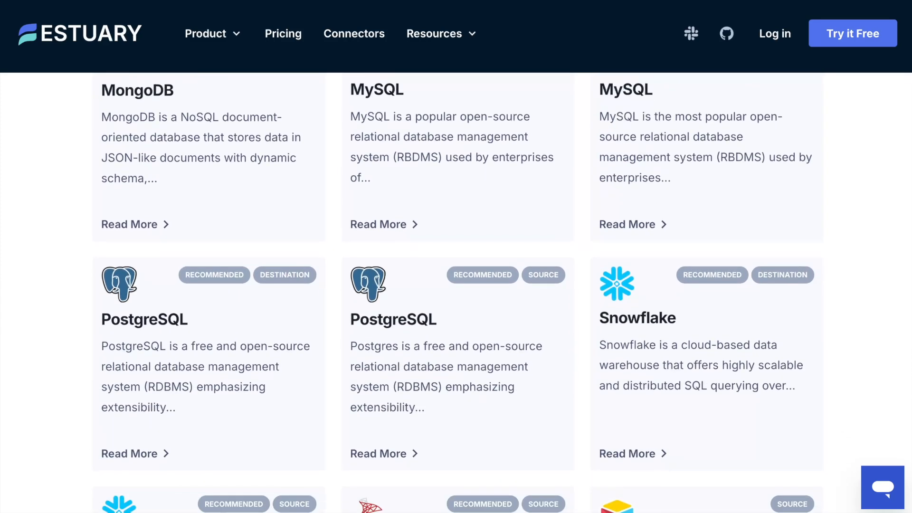